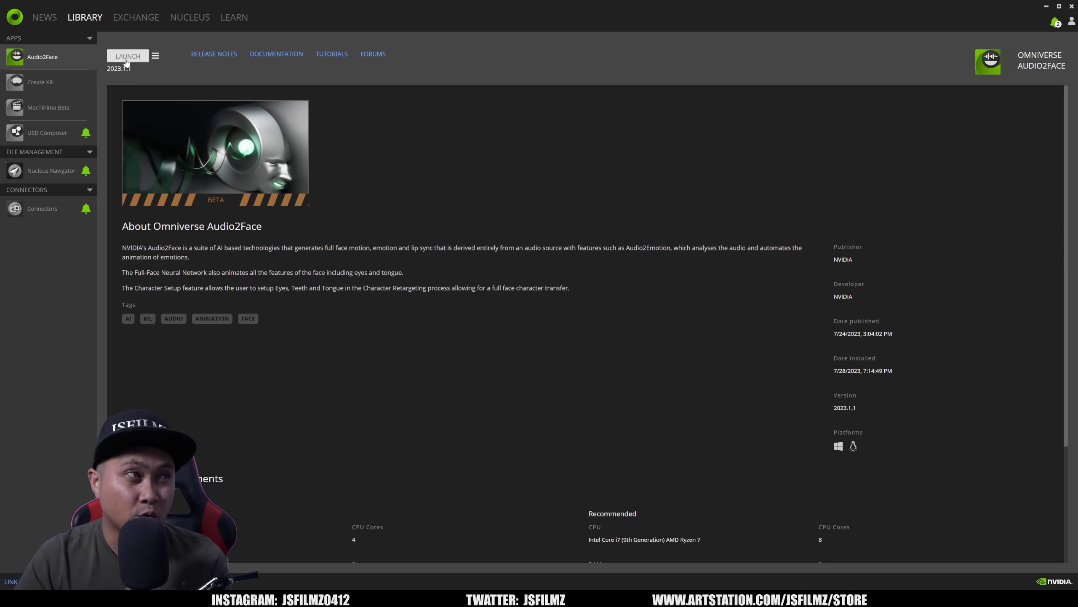
Check the available Omniverse Audio2Face versions in the Exchange catalogue without changing anything
{"action": "left_click", "coordinate": [124, 18]}
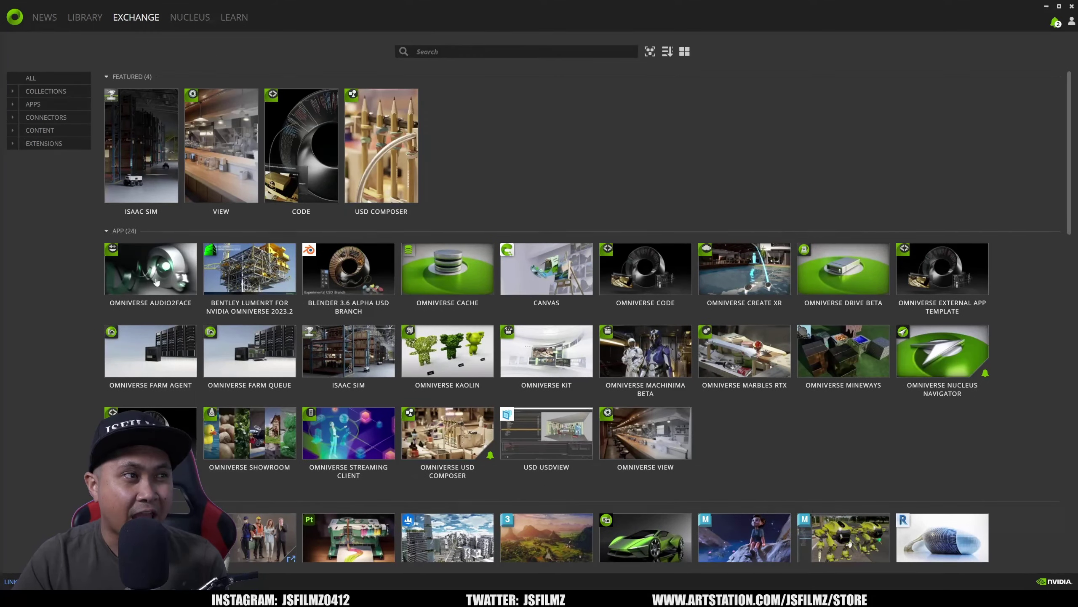
{"action": "left_click", "coordinate": [151, 268]}
{"action": "left_click", "coordinate": [765, 81]}
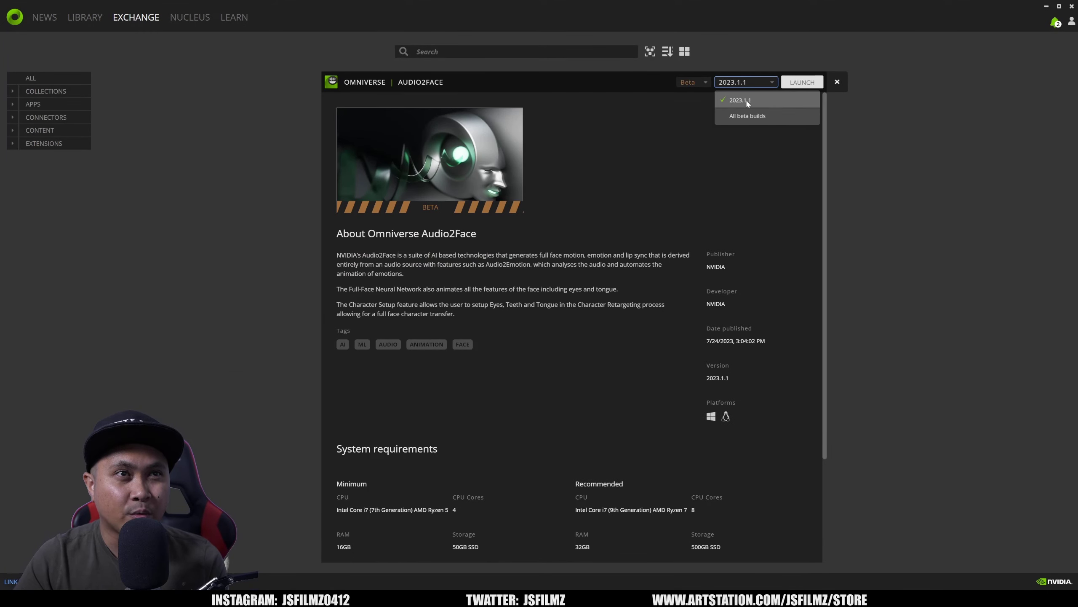
{"action": "left_click", "coordinate": [796, 73]}
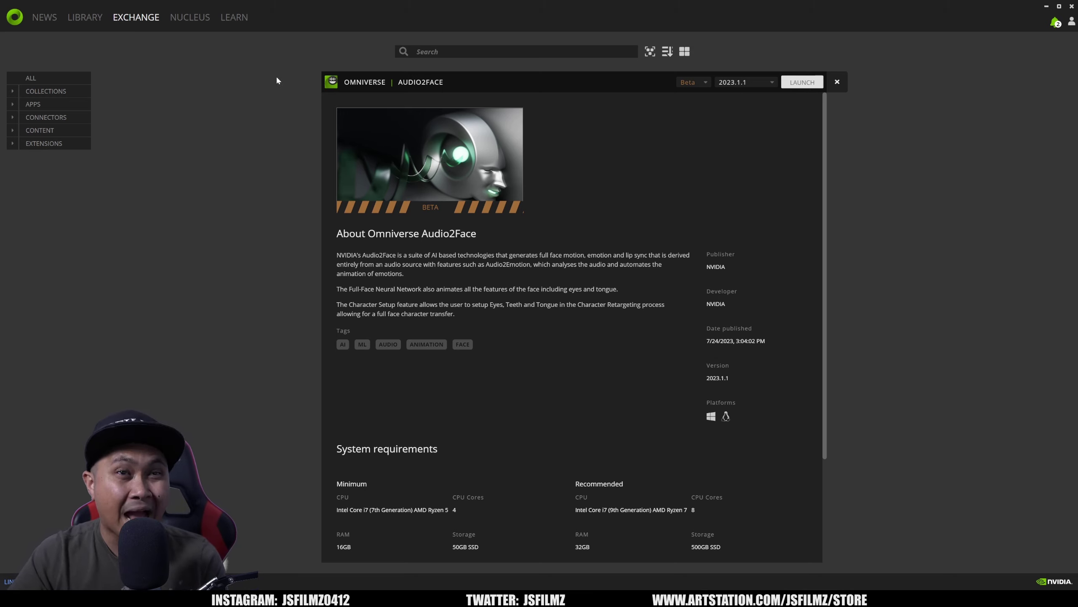
Back in Library, open the Audio2Face Settings listing 2023.1.1, 2022.1.1 and 2022.1.0 install paths
{"action": "left_click", "coordinate": [85, 17]}
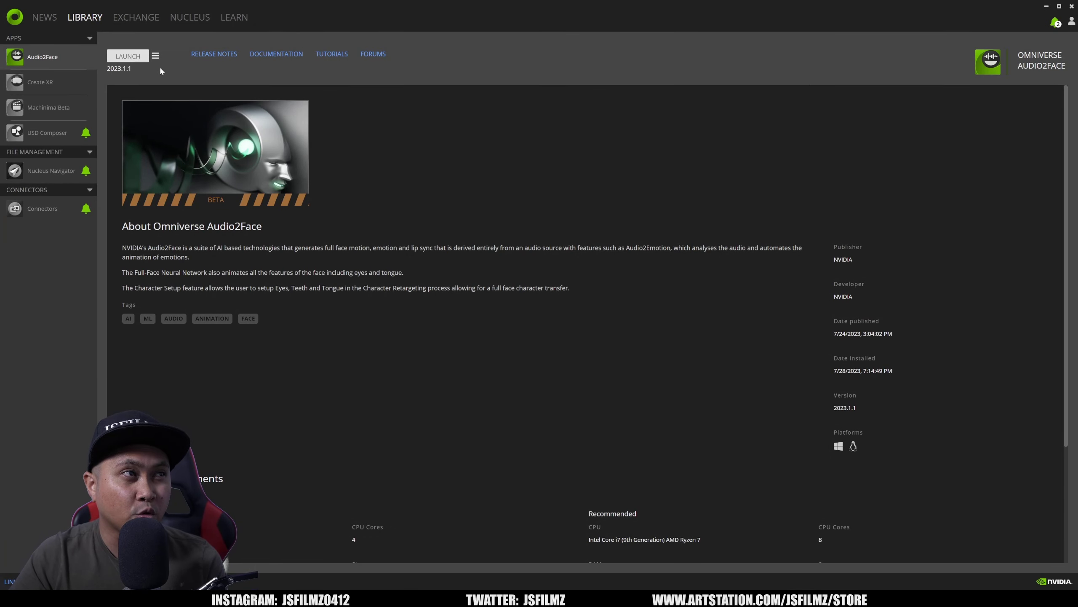
{"action": "left_click", "coordinate": [156, 56]}
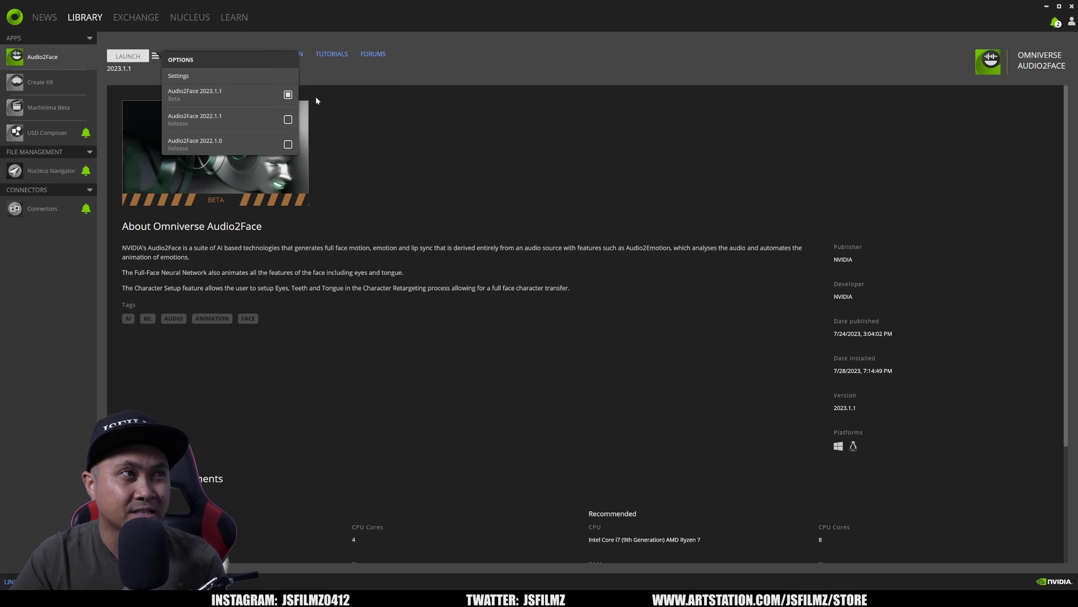
{"action": "left_click", "coordinate": [184, 75]}
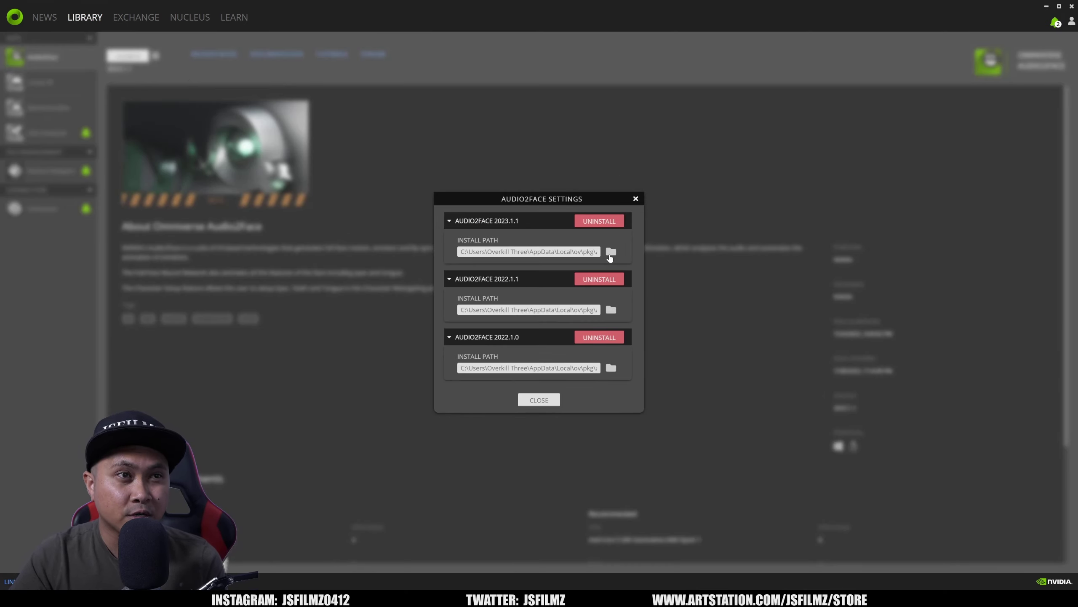
Copy the OmniverseLiveLink folder from ue-plugins\audio2face-ue-plugins\Audio2FaceUnrealPlugin-5.2.14 in the 2023.1.1 install
{"action": "left_click", "coordinate": [611, 252]}
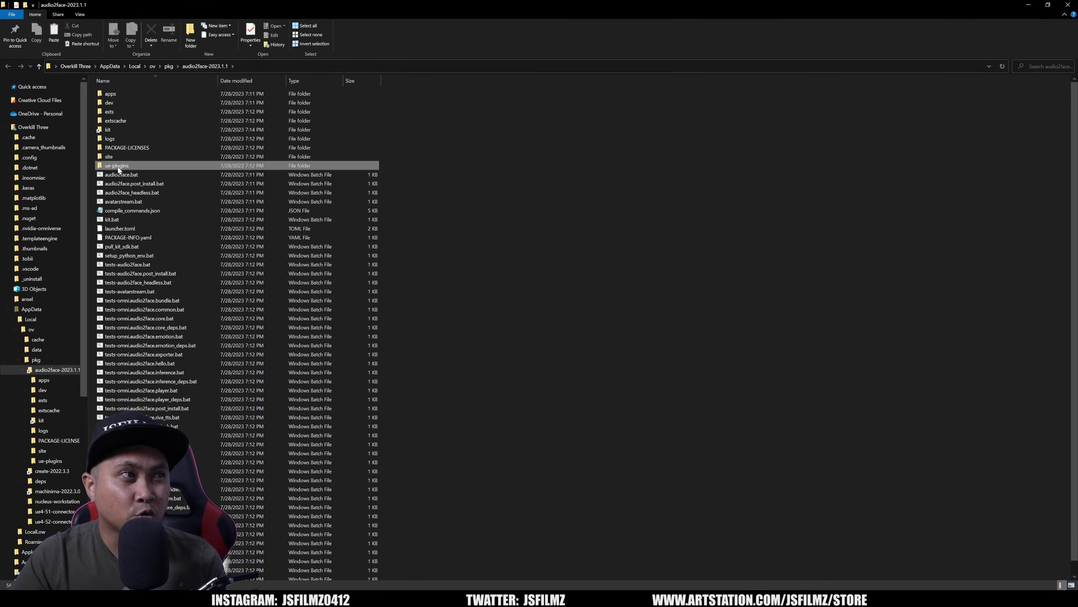
{"action": "double_click", "coordinate": [119, 170]}
{"action": "double_click", "coordinate": [147, 95]}
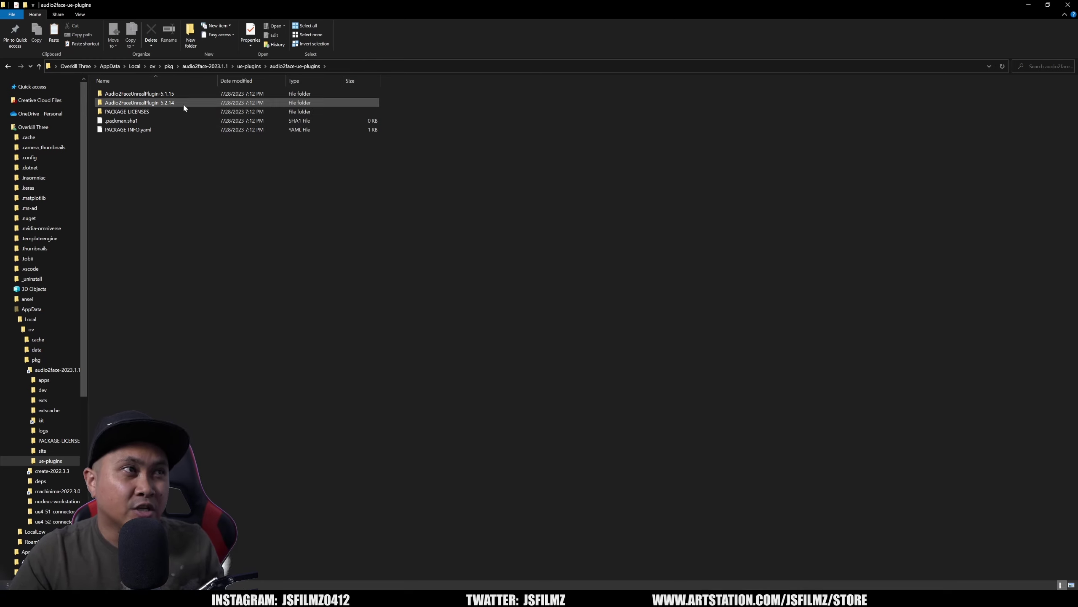
{"action": "double_click", "coordinate": [183, 103]}
{"action": "right_click", "coordinate": [130, 96]}
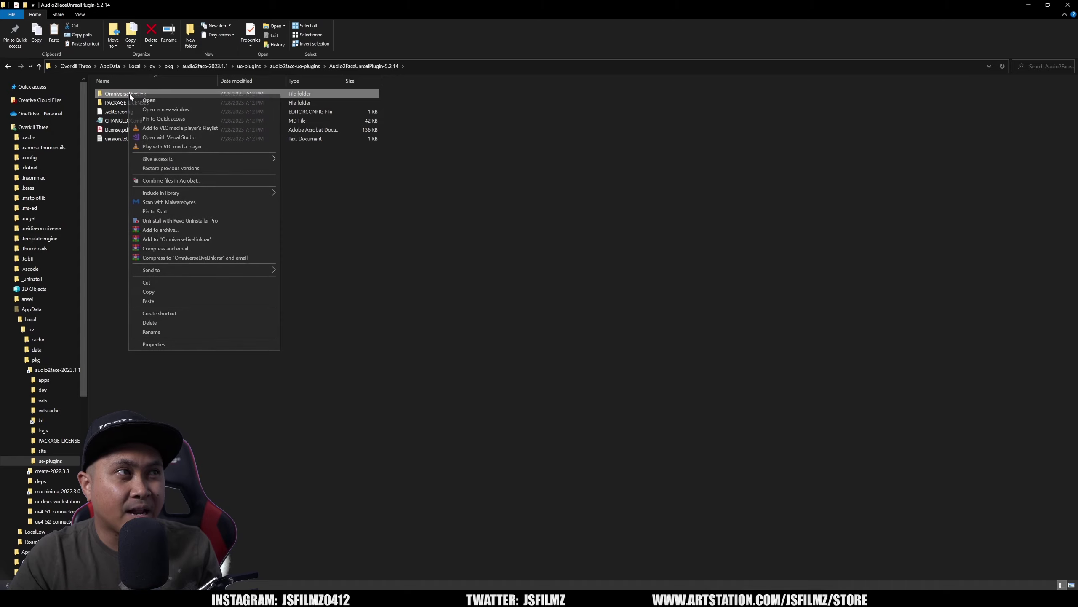
{"action": "left_click", "coordinate": [149, 291]}
Show the Lighting 5.1 5.2 project's Plugins folder containing OmniverseLiveLink
{"action": "left_click", "coordinate": [25, 595]}
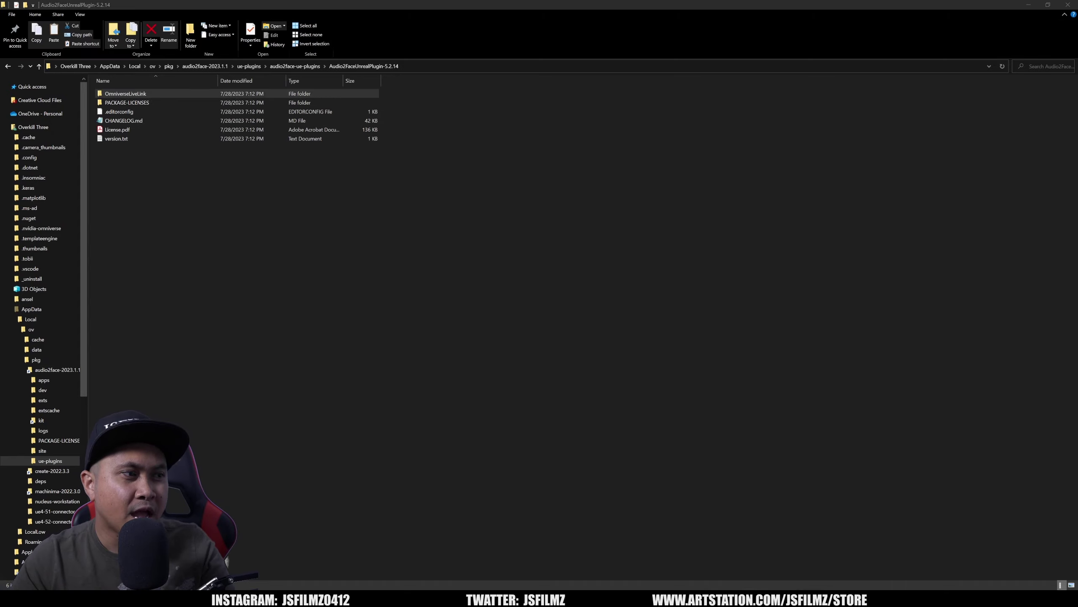
{"action": "left_click", "coordinate": [21, 560]}
{"action": "key", "text": "alt+Up"}
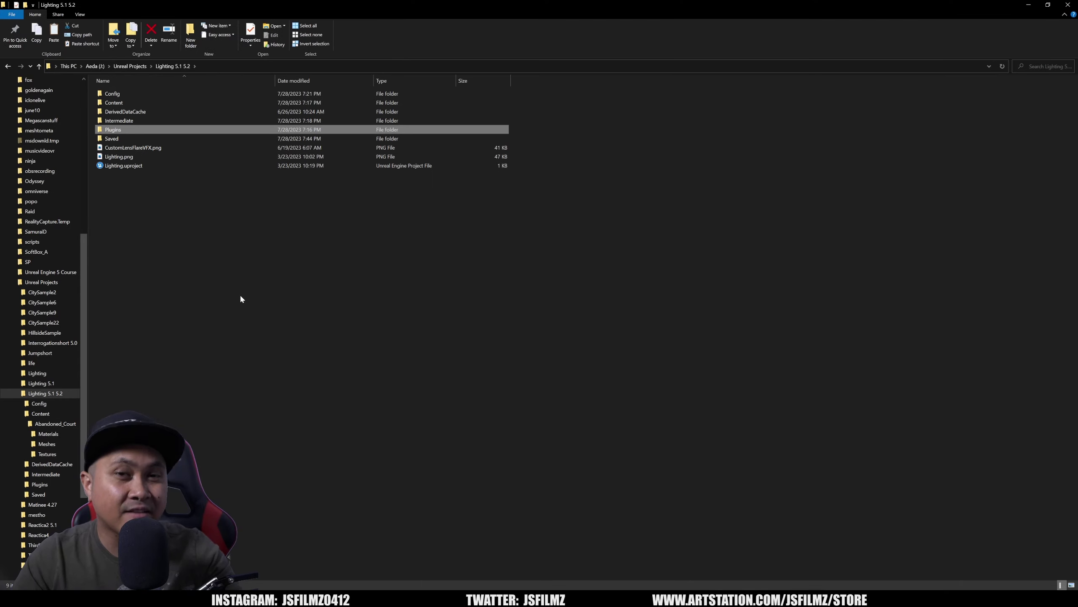
{"action": "double_click", "coordinate": [115, 131]}
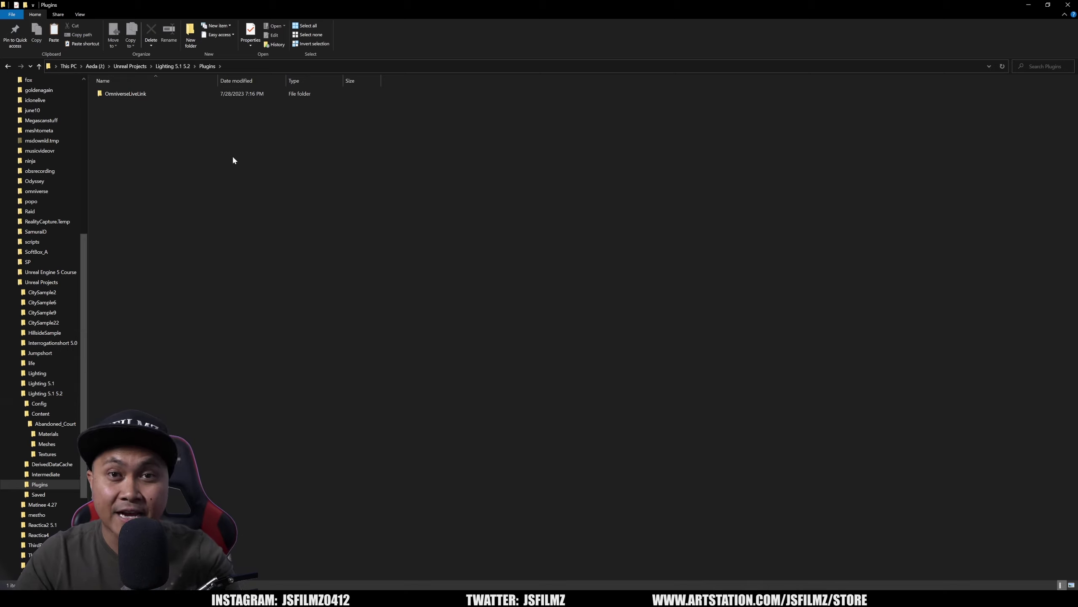
Paste OmniverseLiveLink into C:\Program Files\Epic Games\UE_5.2\Engine\Plugins\Marketplace
{"action": "scroll", "coordinate": [35, 124], "scroll_direction": "up", "scroll_amount": 8}
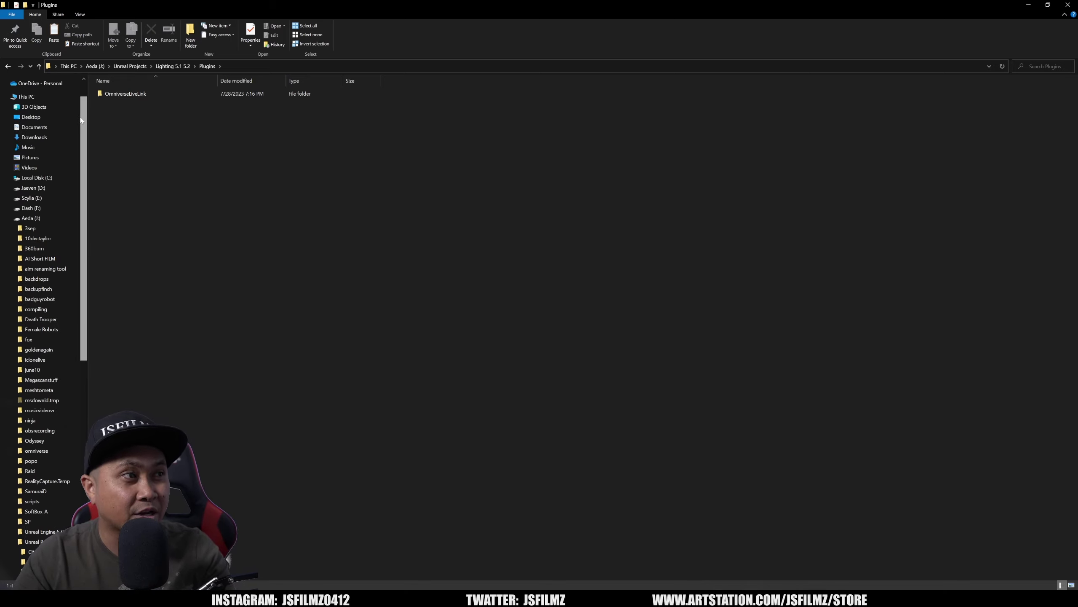
{"action": "left_click", "coordinate": [26, 97]}
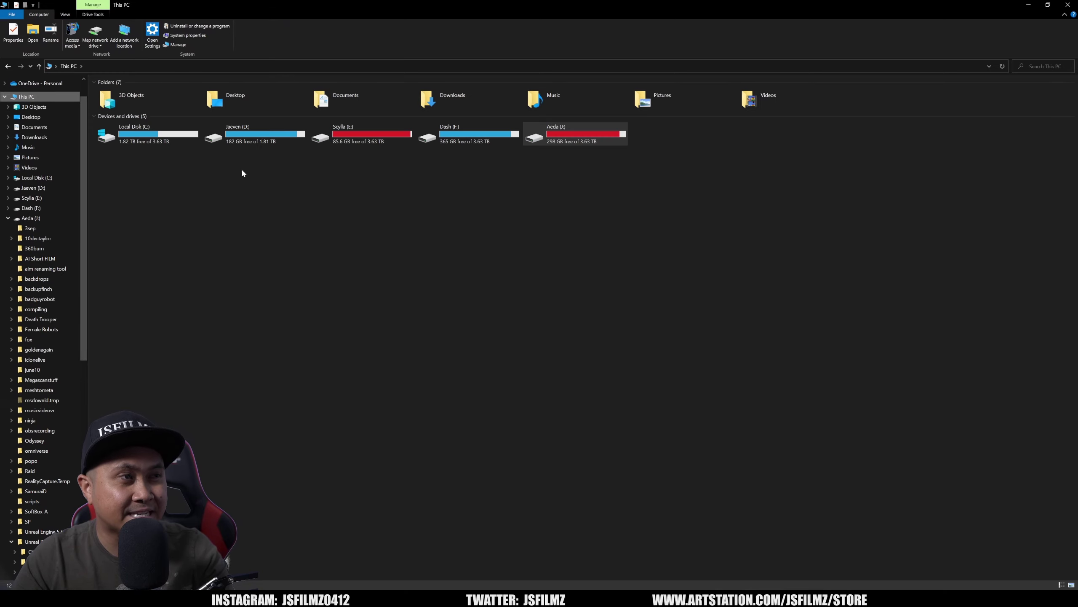
{"action": "double_click", "coordinate": [149, 140]}
{"action": "double_click", "coordinate": [140, 192]}
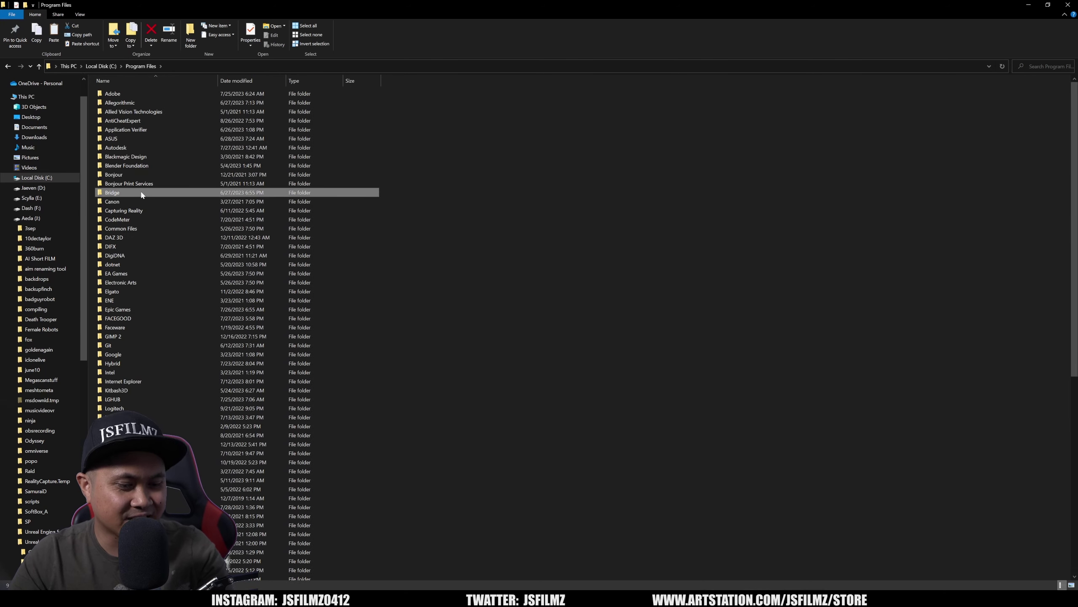
{"action": "double_click", "coordinate": [126, 310]}
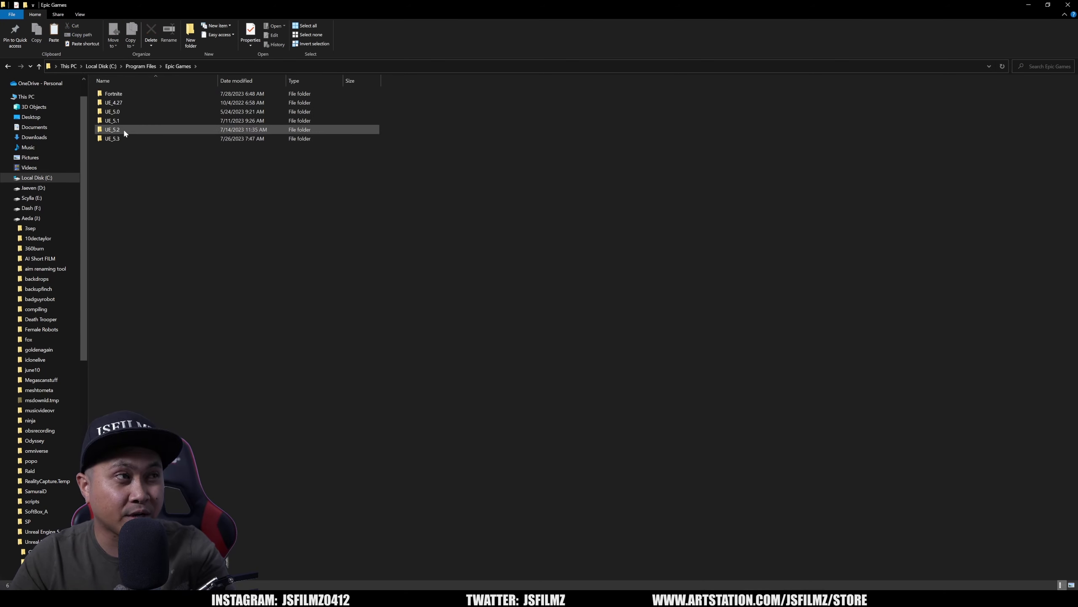
{"action": "double_click", "coordinate": [123, 131]}
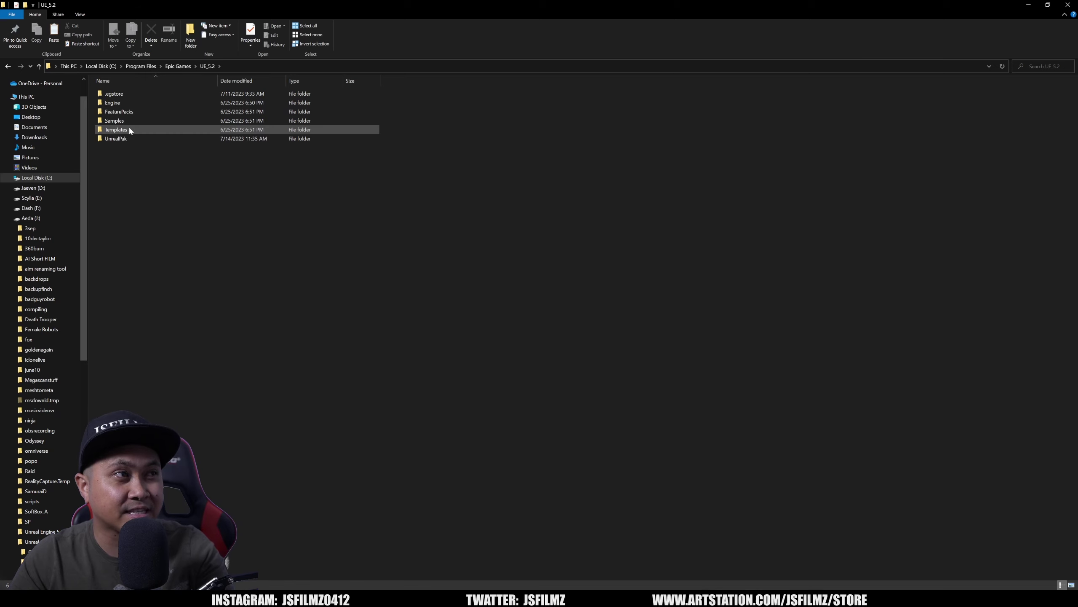
{"action": "double_click", "coordinate": [125, 101]}
{"action": "double_click", "coordinate": [123, 176]}
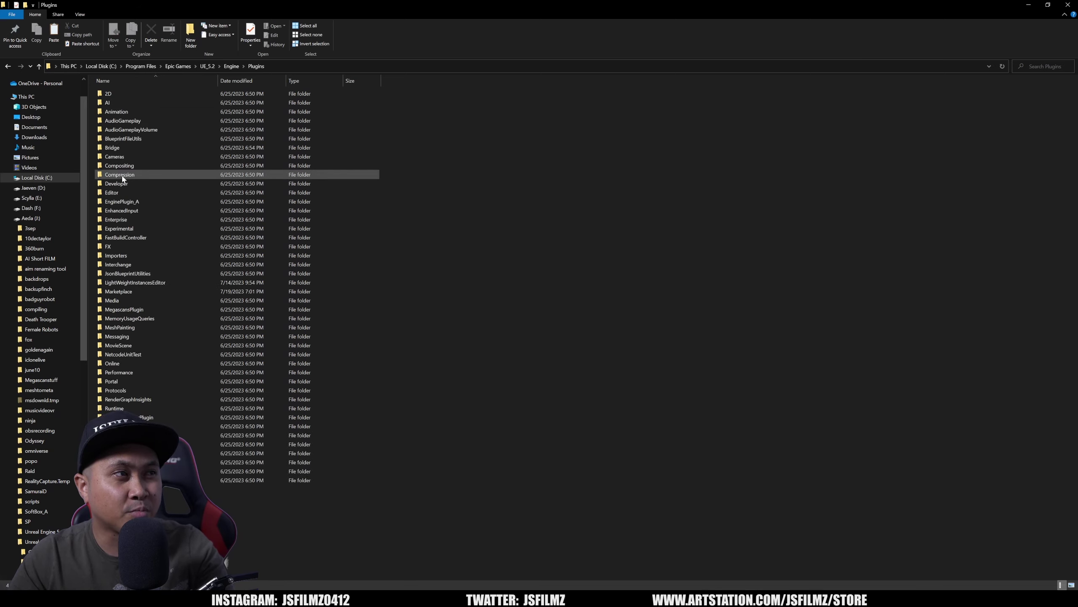
{"action": "double_click", "coordinate": [140, 291]}
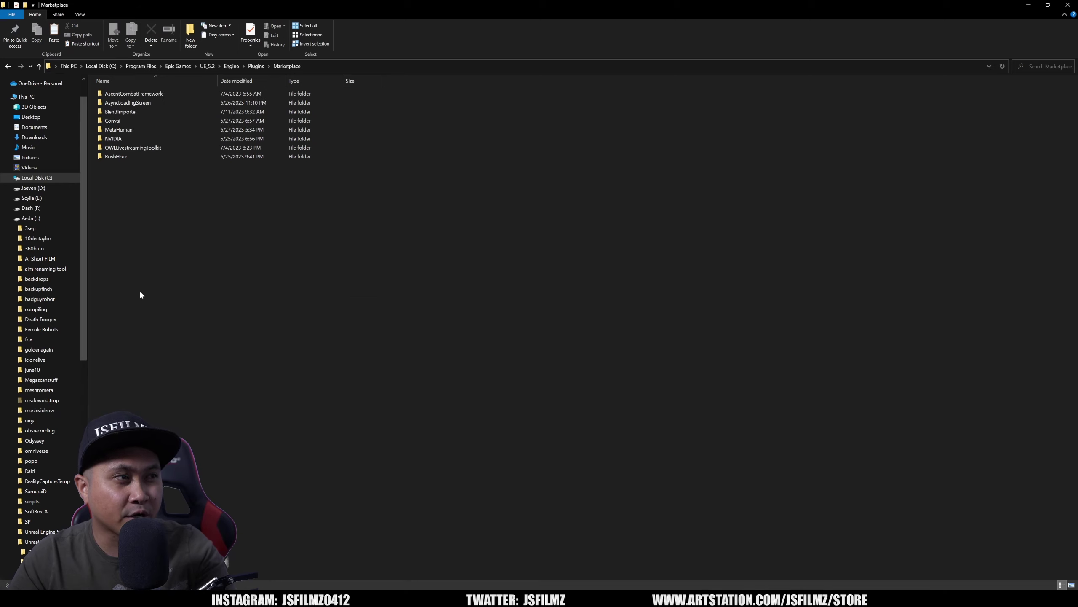
{"action": "right_click", "coordinate": [152, 210]}
{"action": "left_click", "coordinate": [188, 270]}
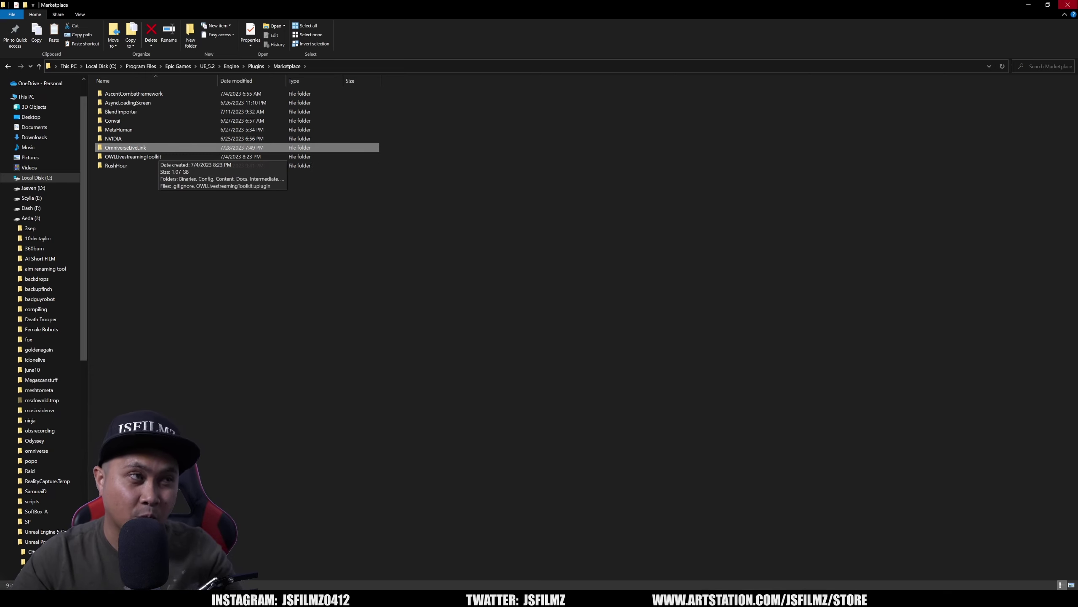
Close the Marketplace window, snap Explorer left, and search Unreal's Plugins for 'omniver' to confirm Audio2Face LiveLink is enabled
{"action": "left_click", "coordinate": [1028, 5]}
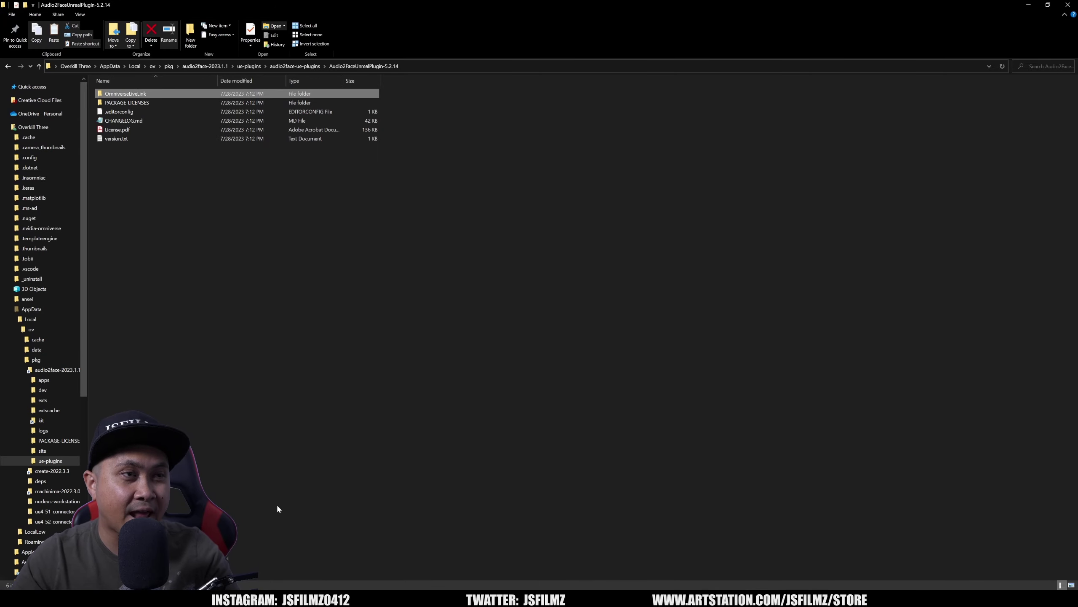
{"action": "key", "text": "super+Left"}
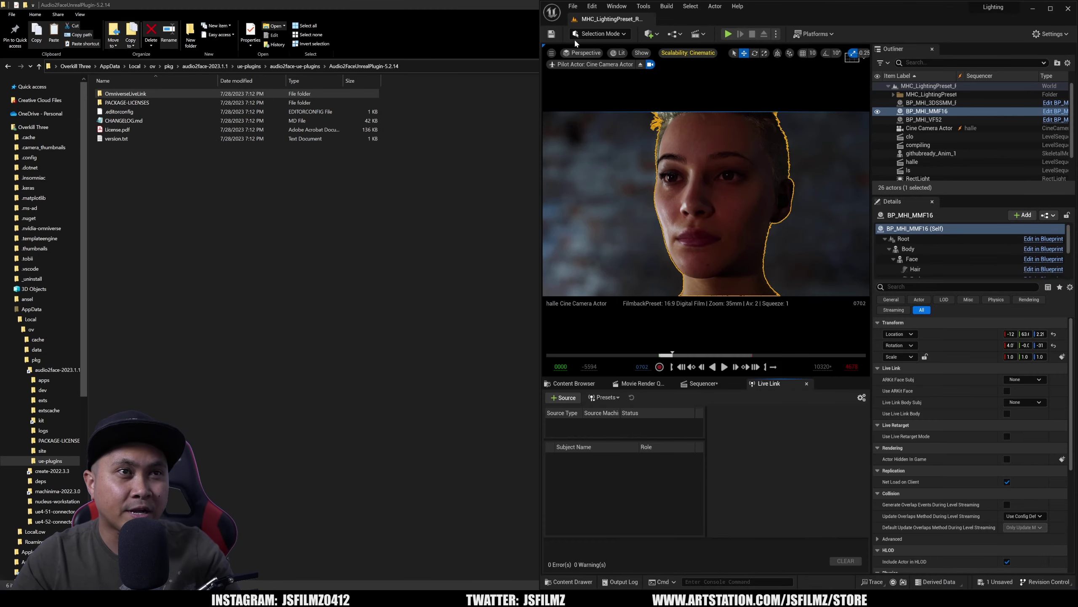
{"action": "left_click", "coordinate": [593, 7]}
{"action": "left_click", "coordinate": [612, 140]}
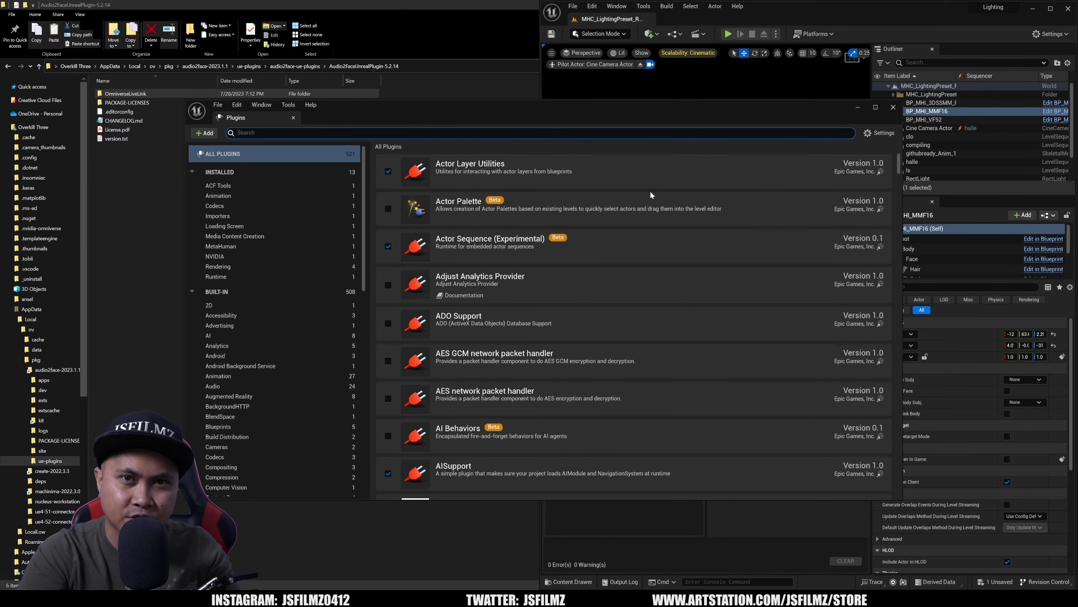
{"action": "type", "text": "nvidi"}
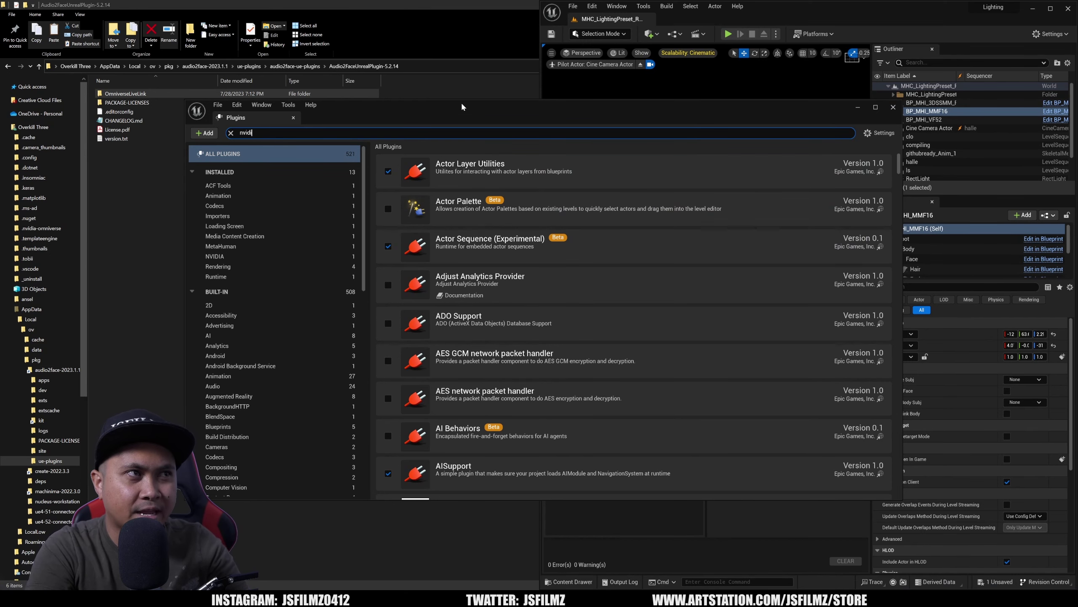
{"action": "type", "text": "a omn"}
{"action": "key", "text": "ctrl+a"}
{"action": "key", "text": "BackSpace"}
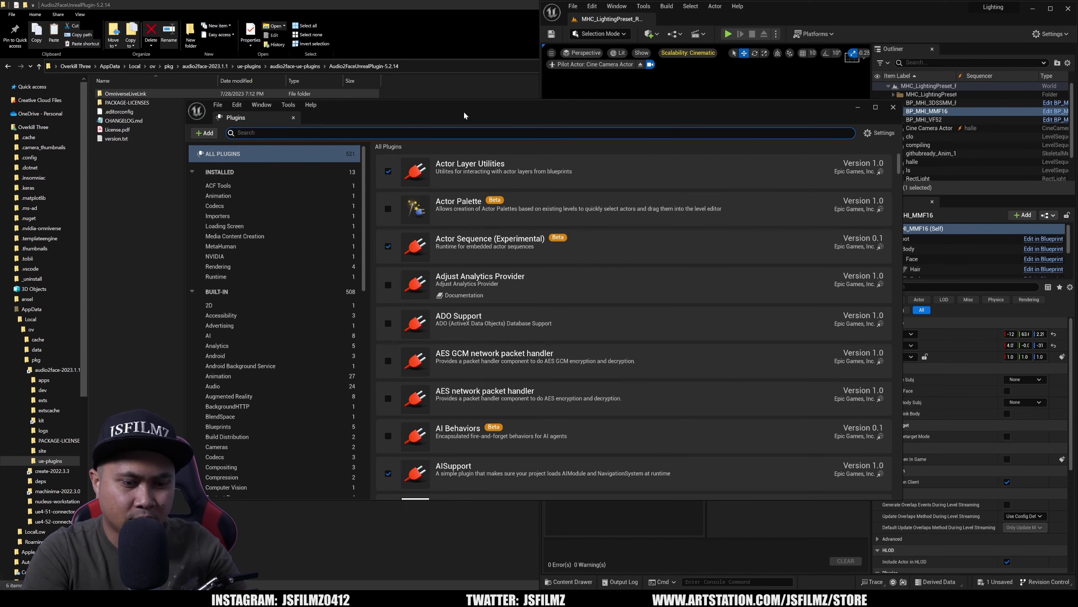
{"action": "type", "text": "omniver"}
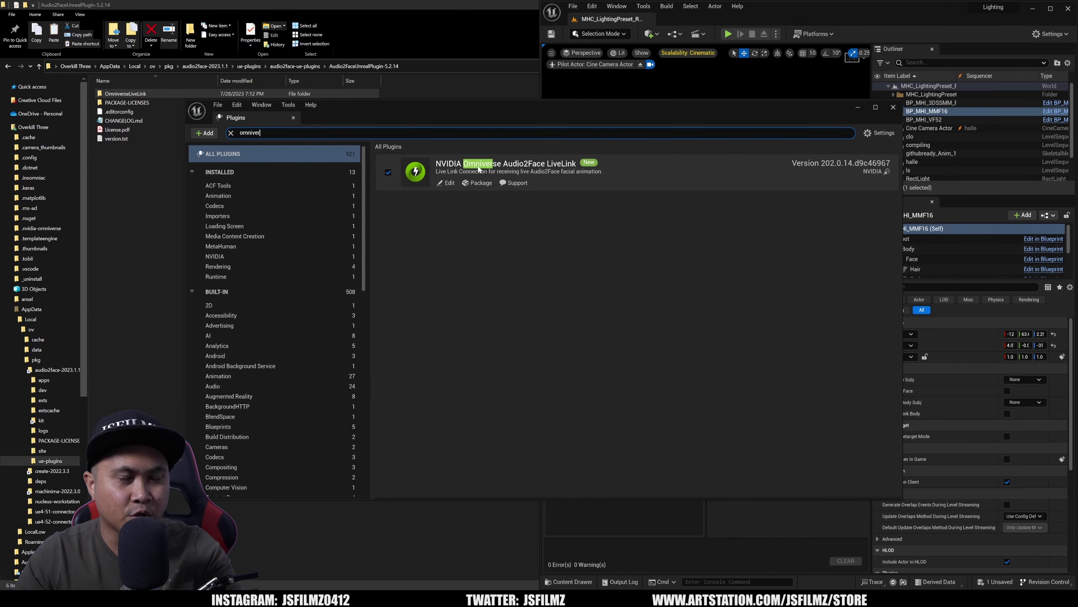
Close Unreal's plugin list and the Audio2Face settings, then launch Audio2Face 2023.1.1
{"action": "left_click", "coordinate": [858, 108]}
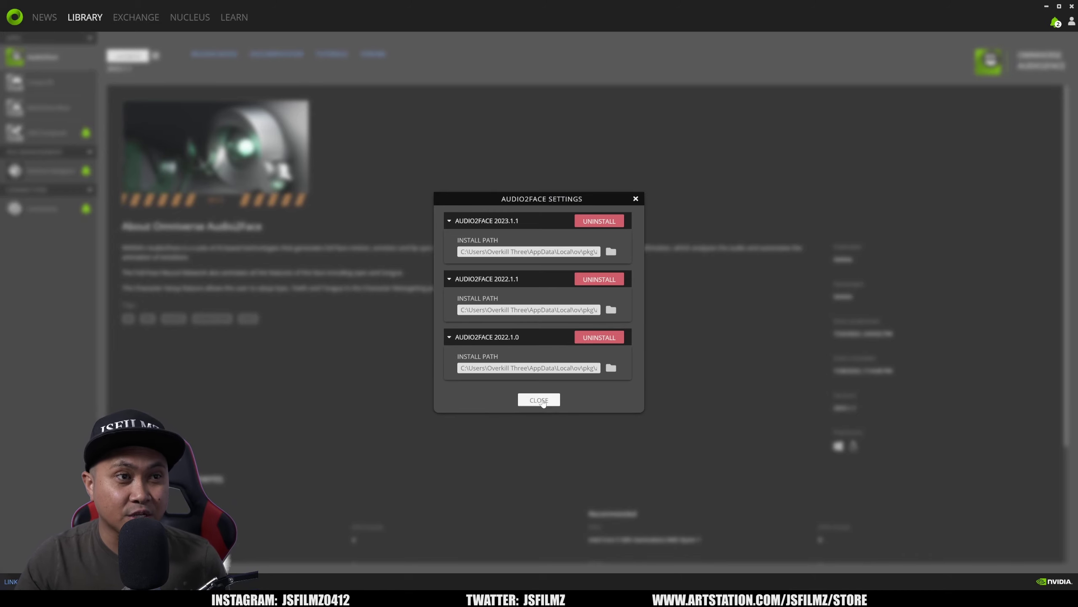
{"action": "left_click", "coordinate": [540, 400]}
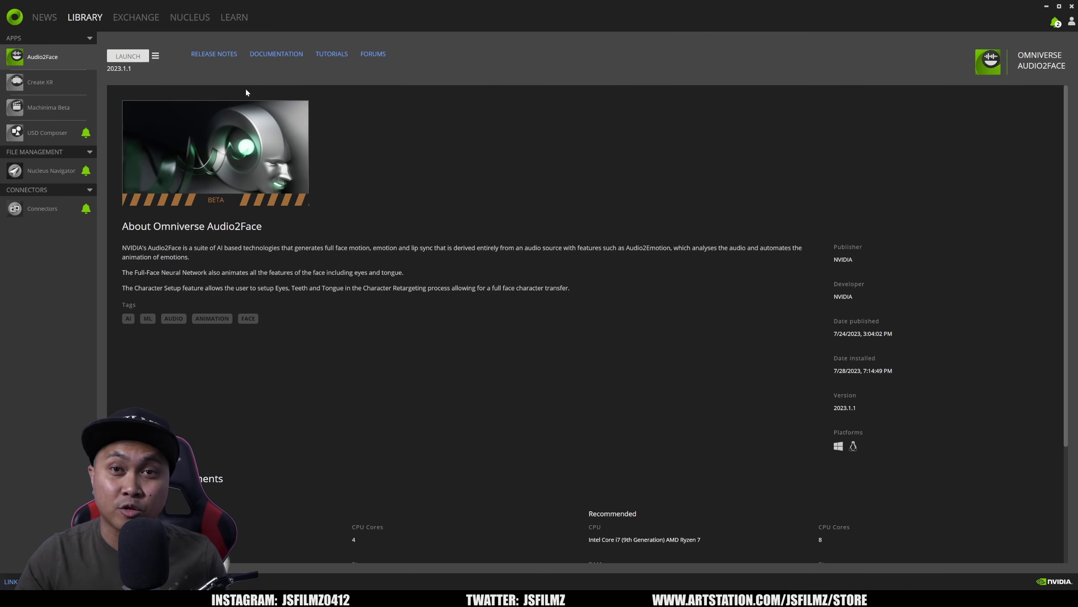
{"action": "left_click", "coordinate": [130, 58]}
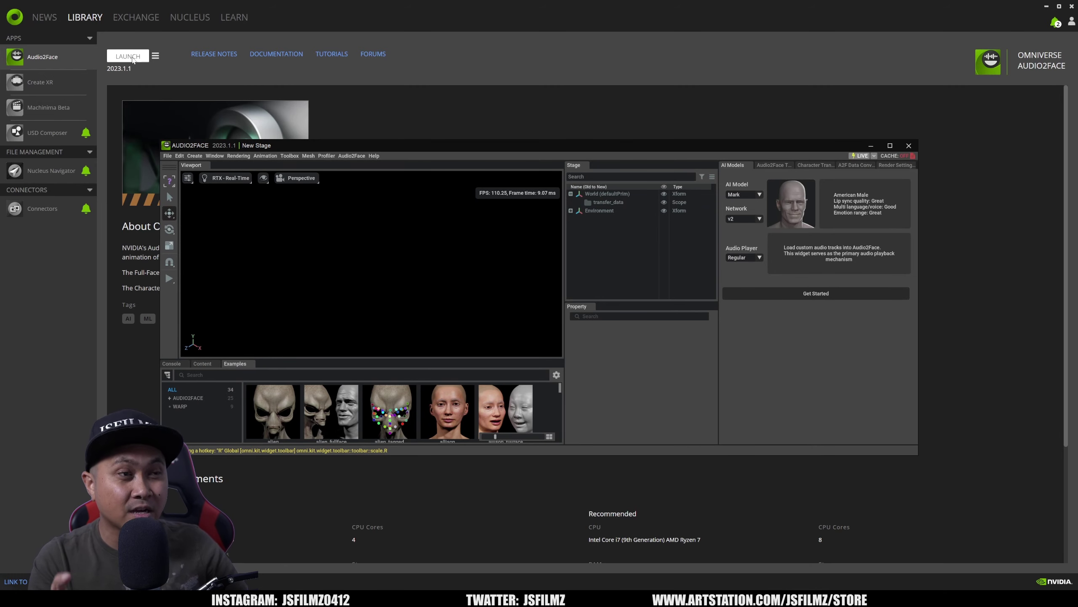
Snap Audio2Face left, load the Claire ARKit example scene, and widen the Stage panel
{"action": "key", "text": "super+Left"}
{"action": "left_click", "coordinate": [43, 450]}
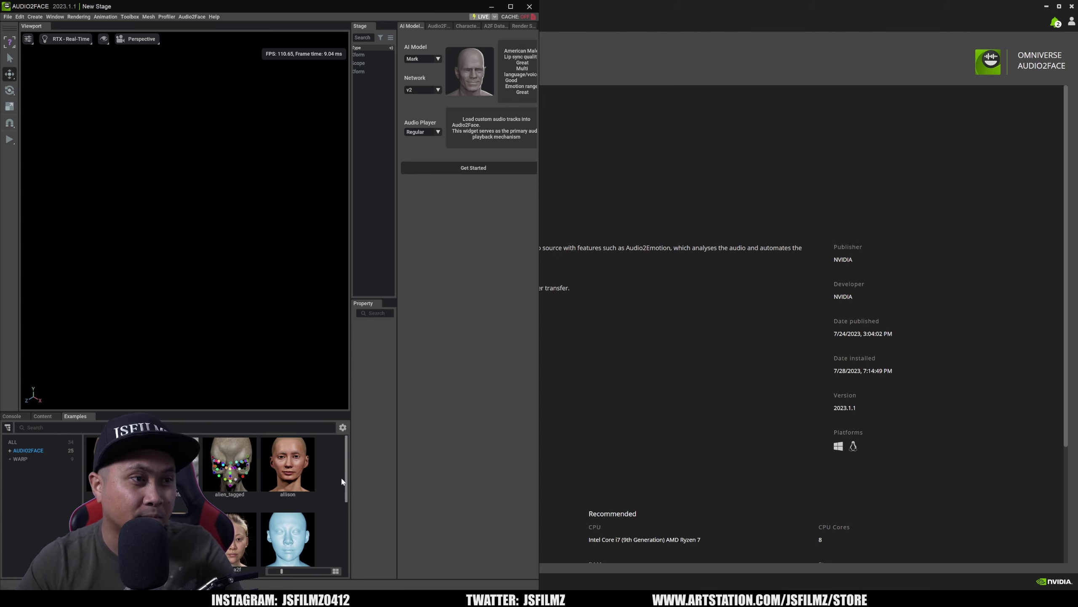
{"action": "scroll", "coordinate": [347, 483], "scroll_direction": "down", "scroll_amount": 3}
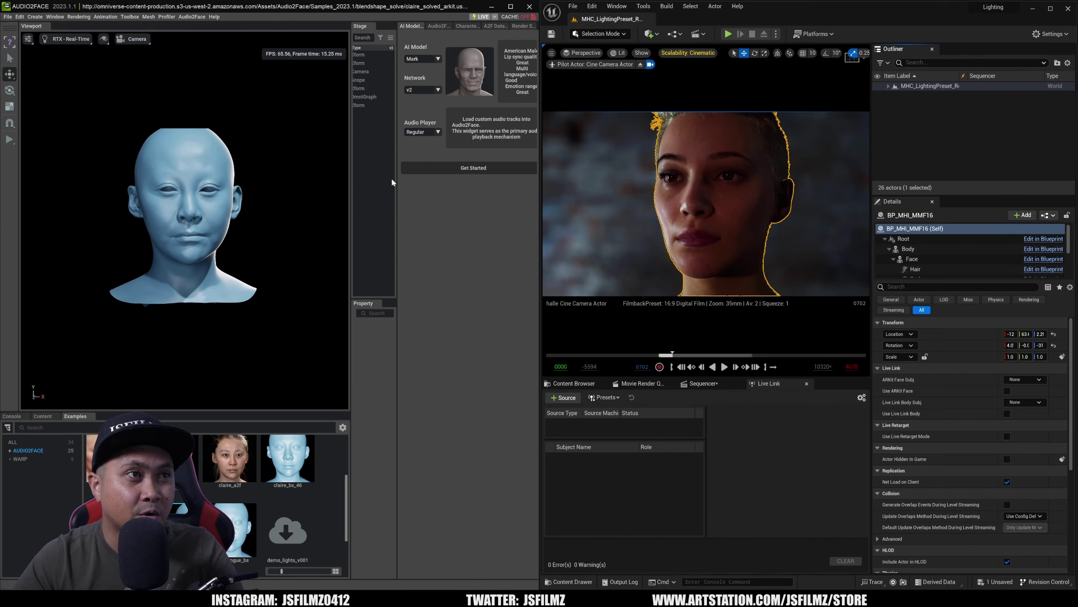
{"action": "left_click_drag", "start_coordinate": [351, 178], "coordinate": [249, 123]}
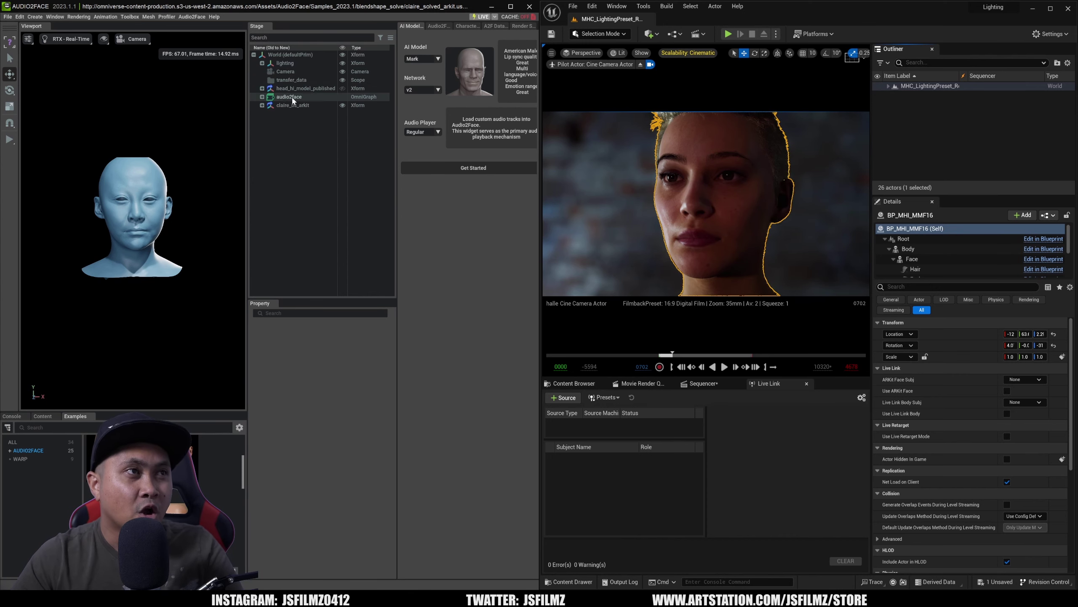
Expand the audio2face graph in the Stage and select its StreamLivelink node
{"action": "left_click", "coordinate": [294, 99]}
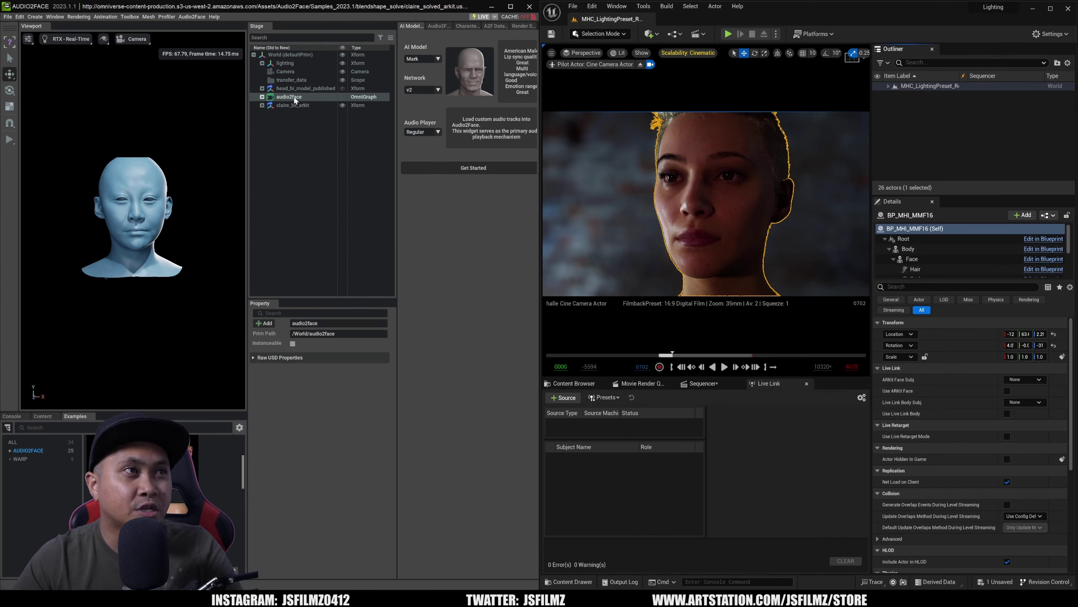
{"action": "left_click", "coordinate": [262, 98]}
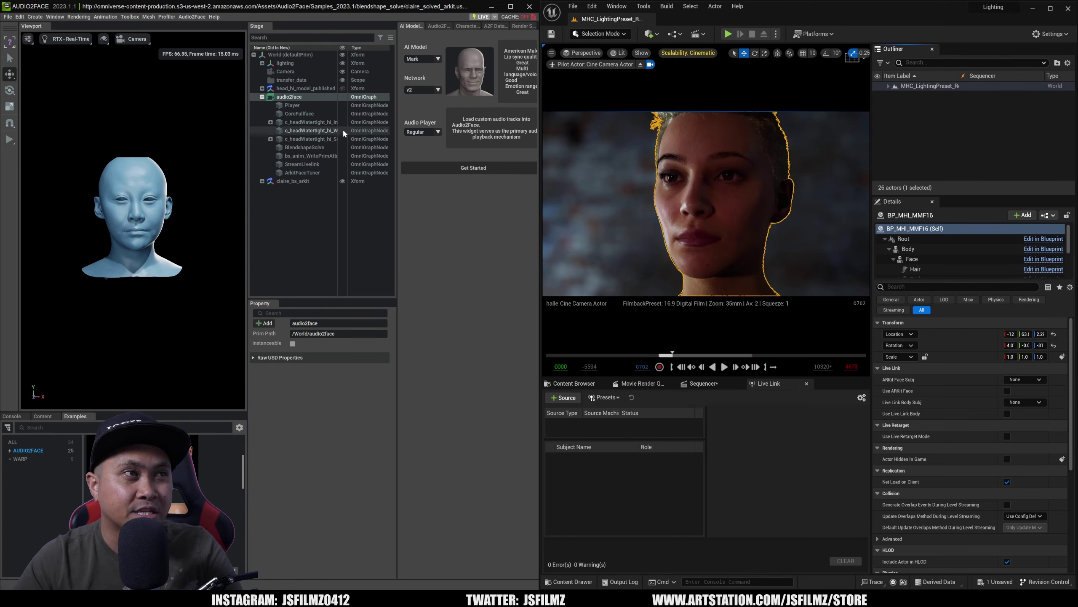
{"action": "left_click", "coordinate": [301, 164]}
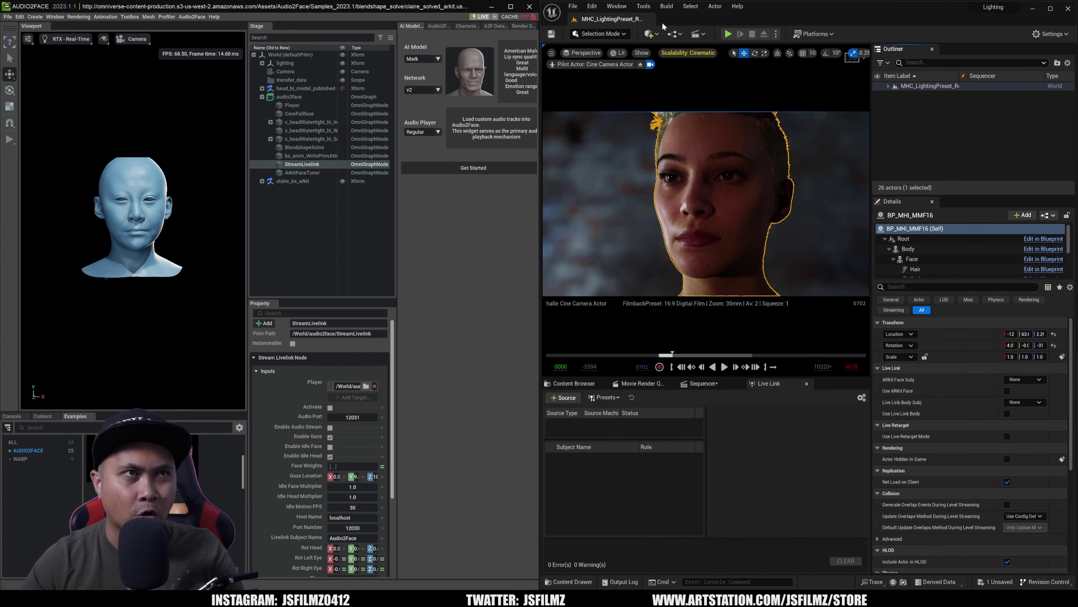
{"action": "left_click", "coordinate": [592, 6]}
{"action": "left_click", "coordinate": [628, 141]}
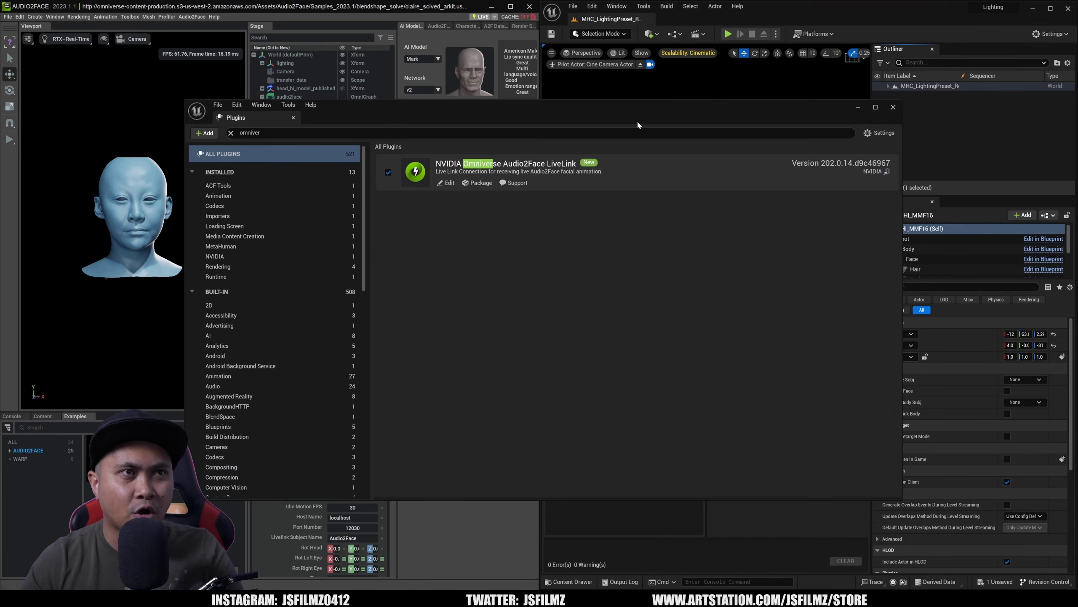
{"action": "left_click", "coordinate": [635, 133]}
{"action": "key", "text": "ctrl+a"}
{"action": "type", "text": "livelink"}
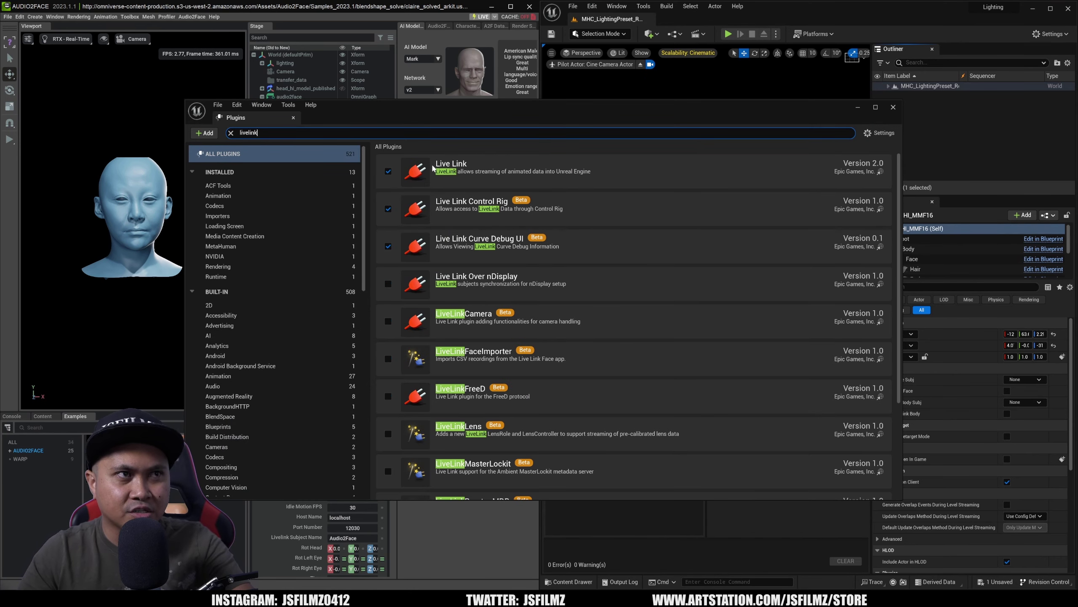
{"action": "left_click", "coordinate": [893, 107]}
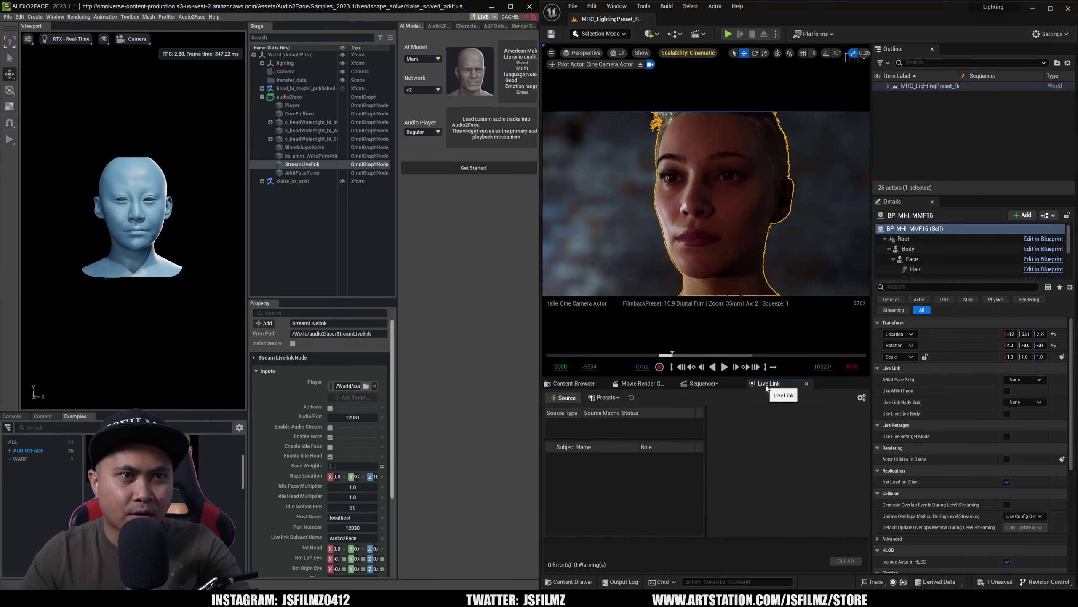
{"action": "left_click", "coordinate": [615, 6]}
{"action": "mouse_move", "coordinate": [668, 91]}
{"action": "left_click", "coordinate": [759, 92]}
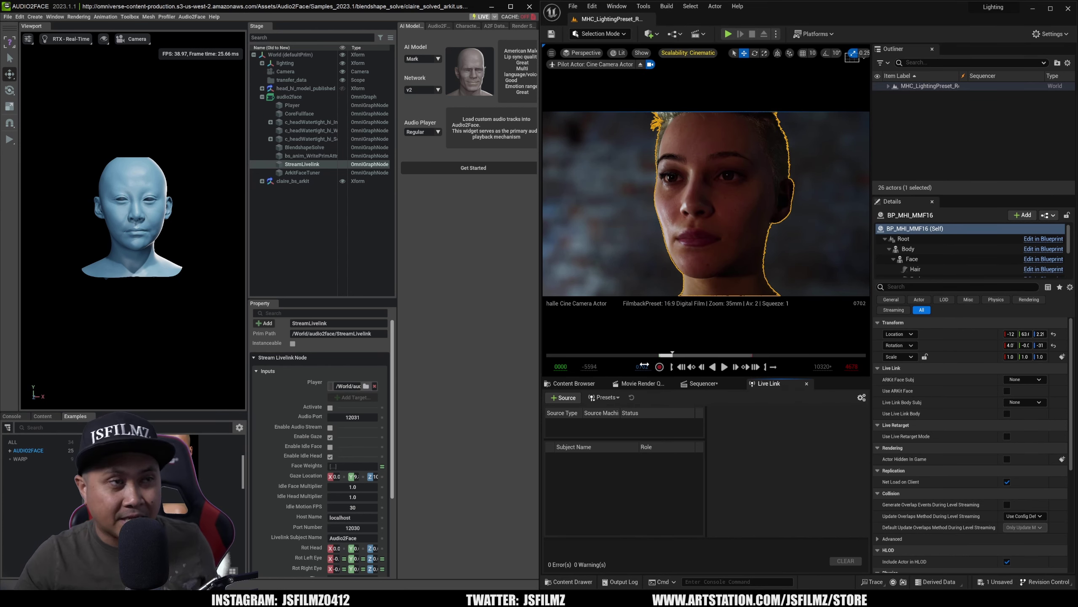
Tick Activate and Enable Audio Stream in the Stream Livelink Node properties
{"action": "scroll", "coordinate": [389, 361], "scroll_direction": "down", "scroll_amount": 3}
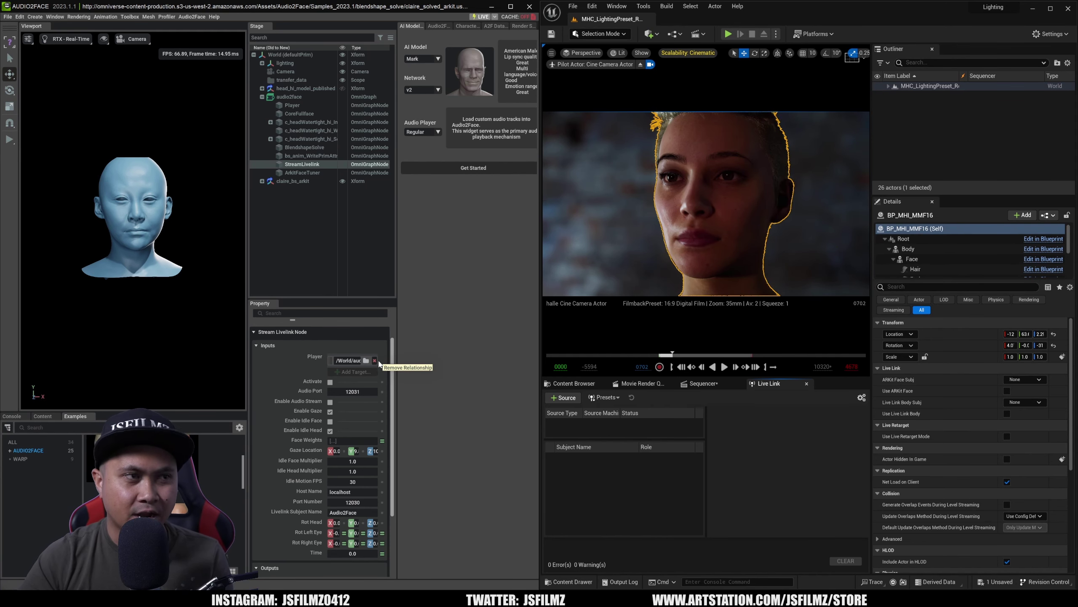
{"action": "left_click", "coordinate": [331, 382]}
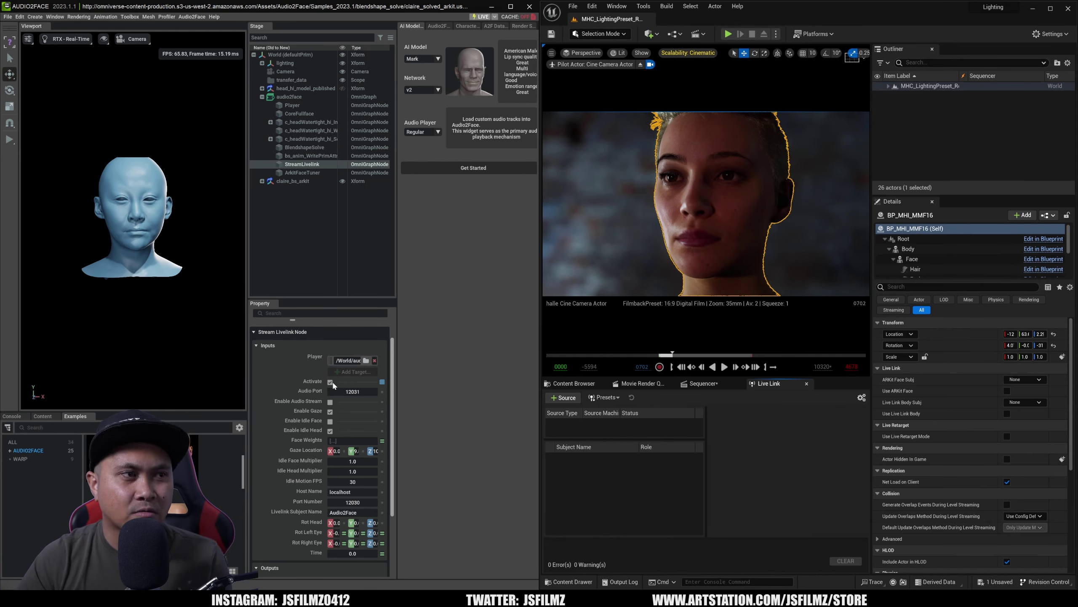
{"action": "left_click", "coordinate": [330, 401]}
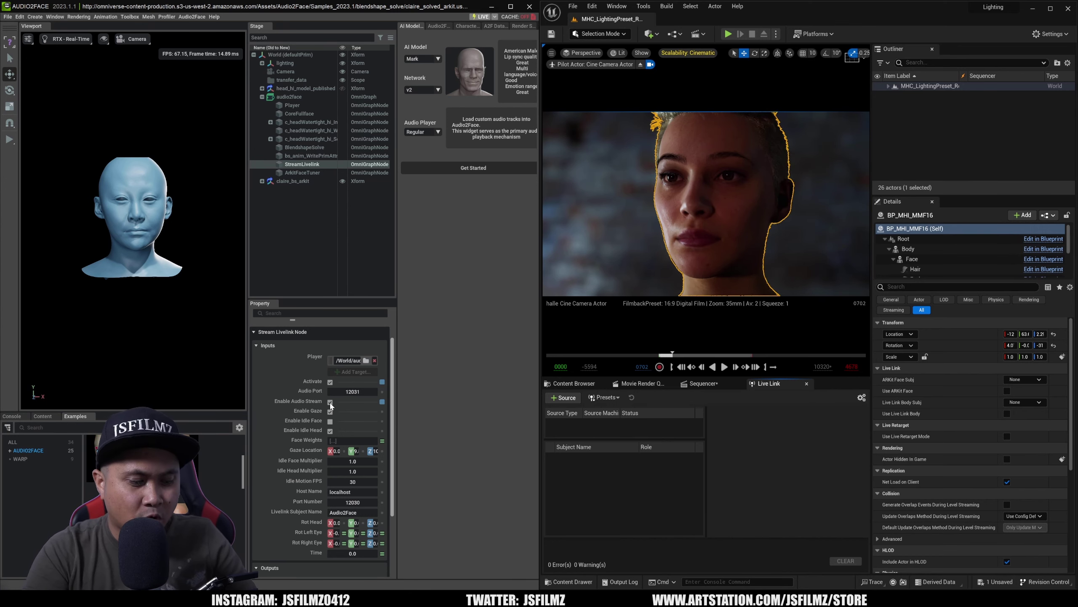
Turn Audio2Face's app volume down to 0 in the Windows sound mixer, then minimize Settings
{"action": "key", "text": "super"}
{"action": "type", "text": "sound mixer"}
{"action": "key", "text": "Return"}
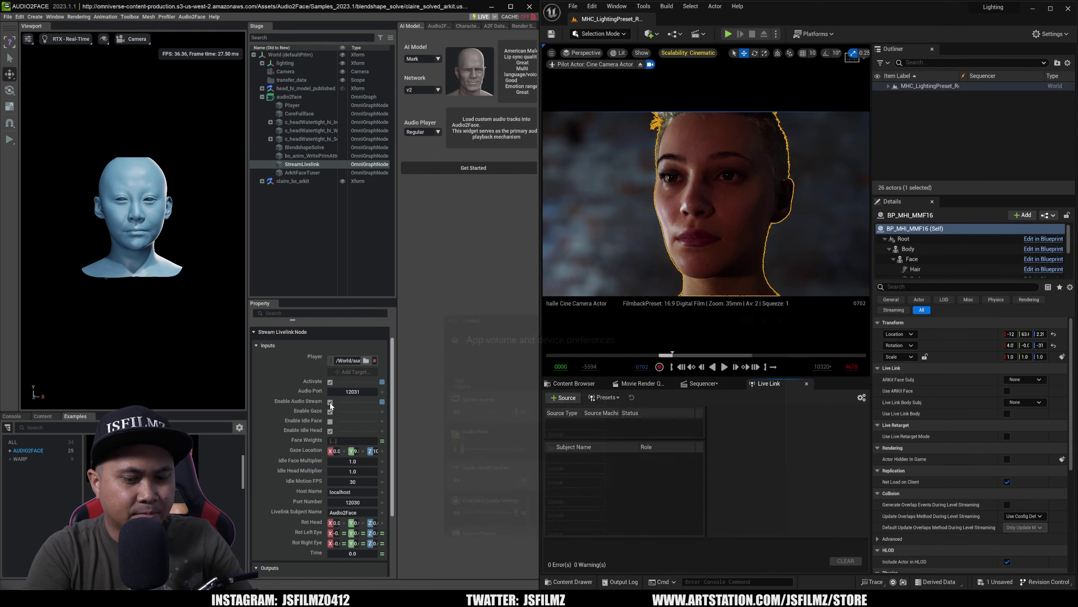
{"action": "scroll", "coordinate": [662, 365], "scroll_direction": "down", "scroll_amount": 3}
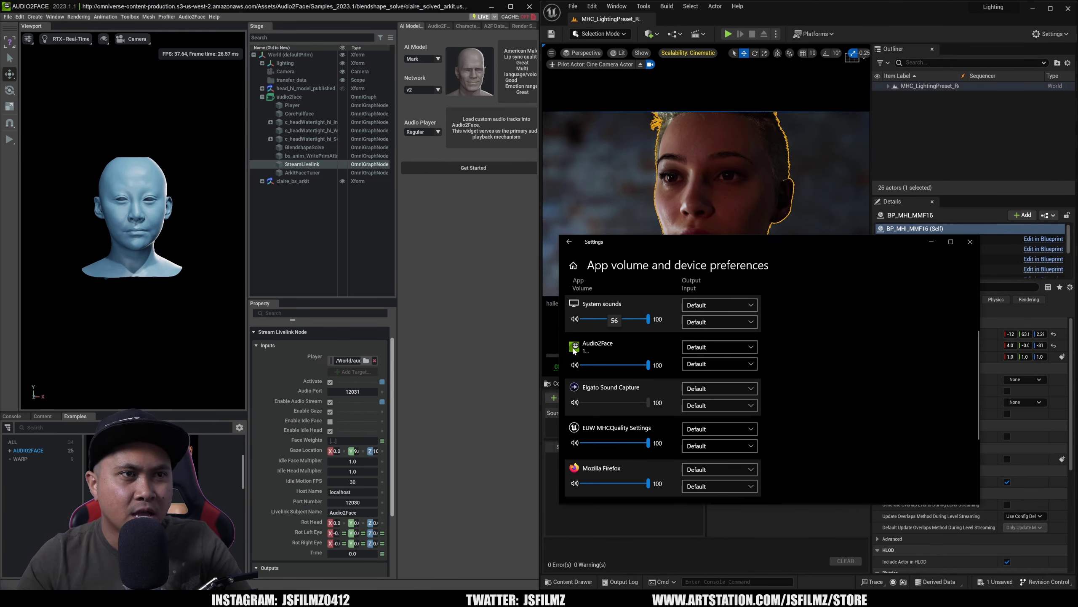
{"action": "left_click_drag", "start_coordinate": [648, 365], "coordinate": [574, 366]}
{"action": "left_click", "coordinate": [931, 241]}
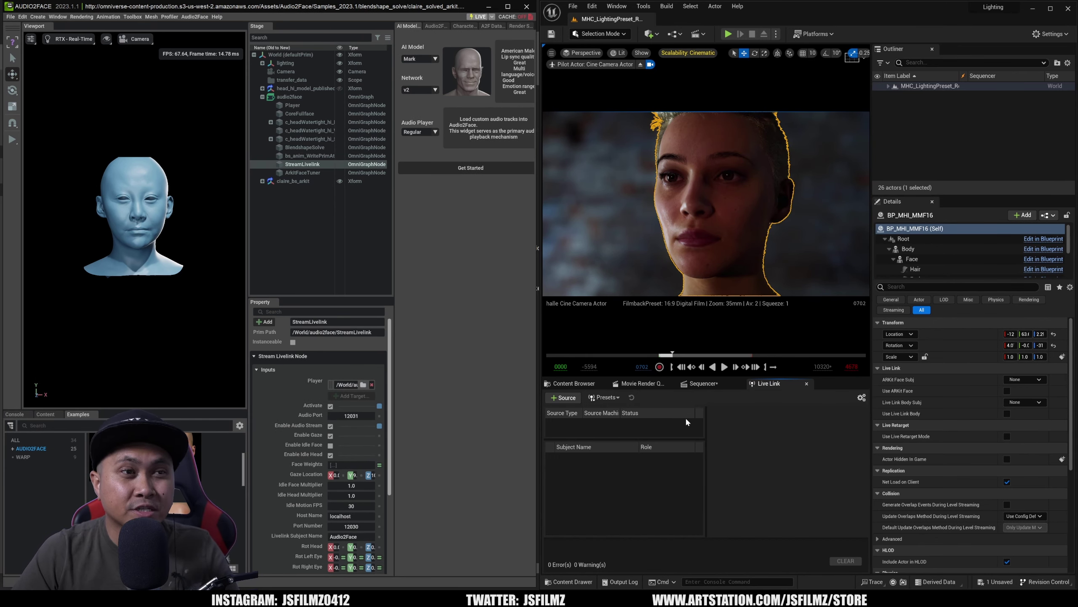
Add an NVIDIA Omniverse LiveLink source in Unreal's Live Link panel with a 44.1k Hz audio sample rate
{"action": "left_click", "coordinate": [565, 398]}
{"action": "mouse_move", "coordinate": [585, 431]}
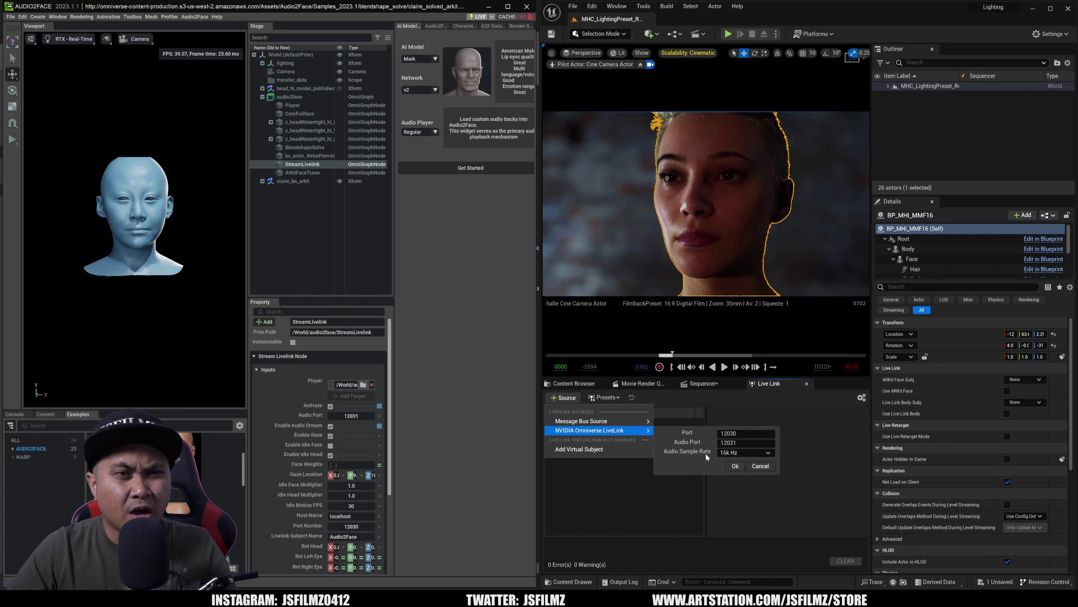
{"action": "left_click", "coordinate": [752, 453]}
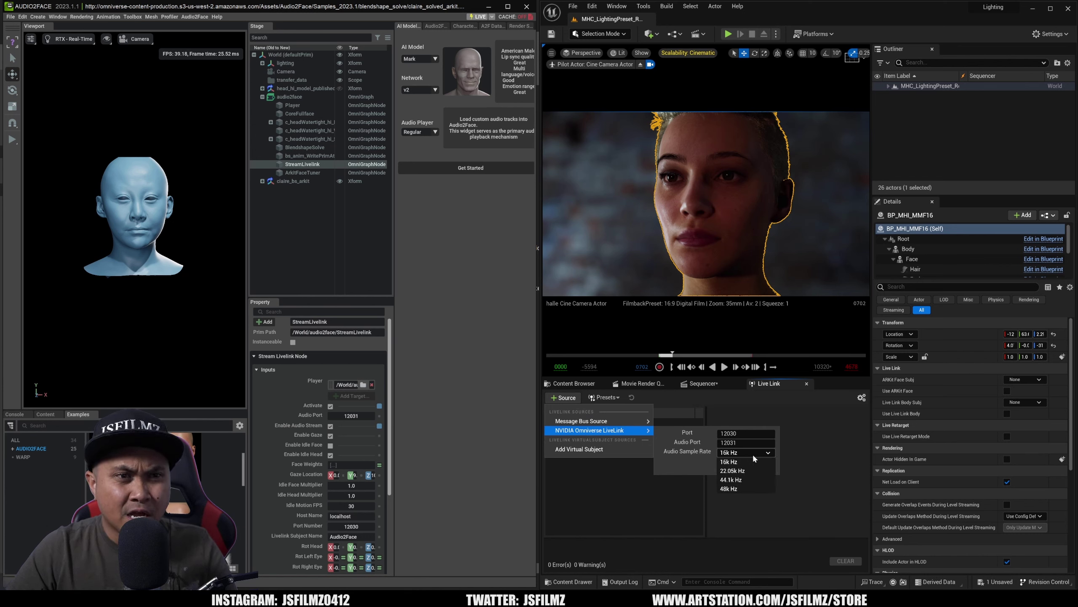
{"action": "left_click", "coordinate": [742, 479]}
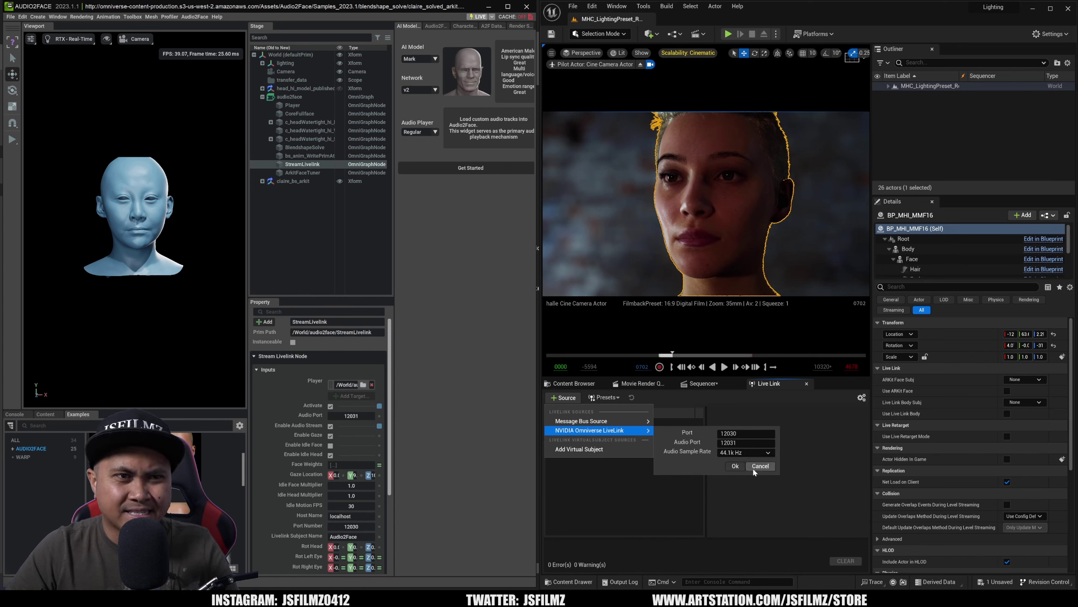
{"action": "left_click", "coordinate": [736, 466]}
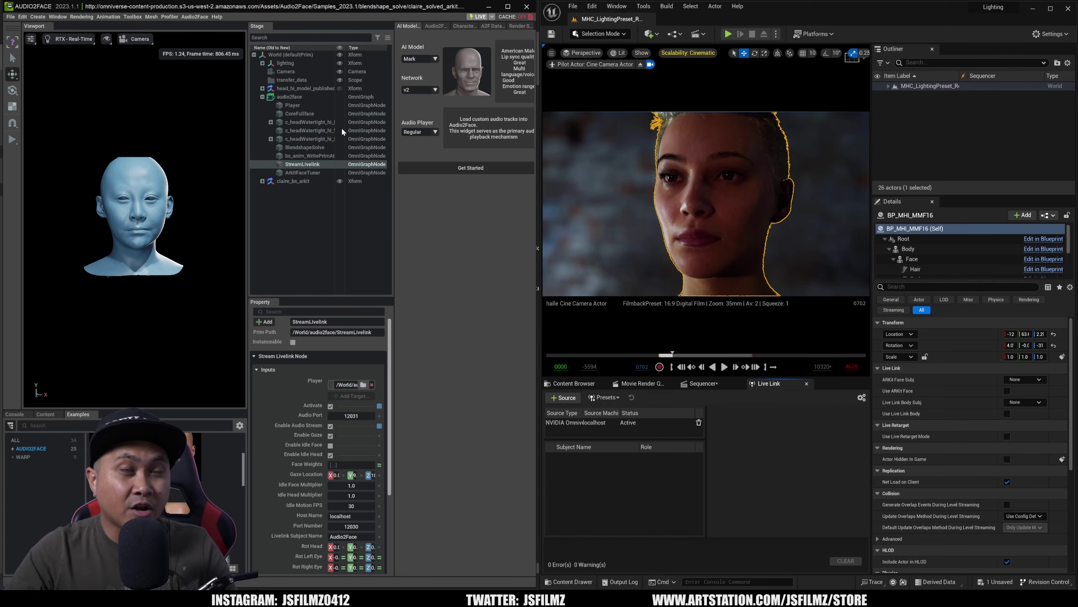
Load the english_voice_female track from the Track Name list into the Audio2Face audio player
{"action": "left_click", "coordinate": [429, 25]}
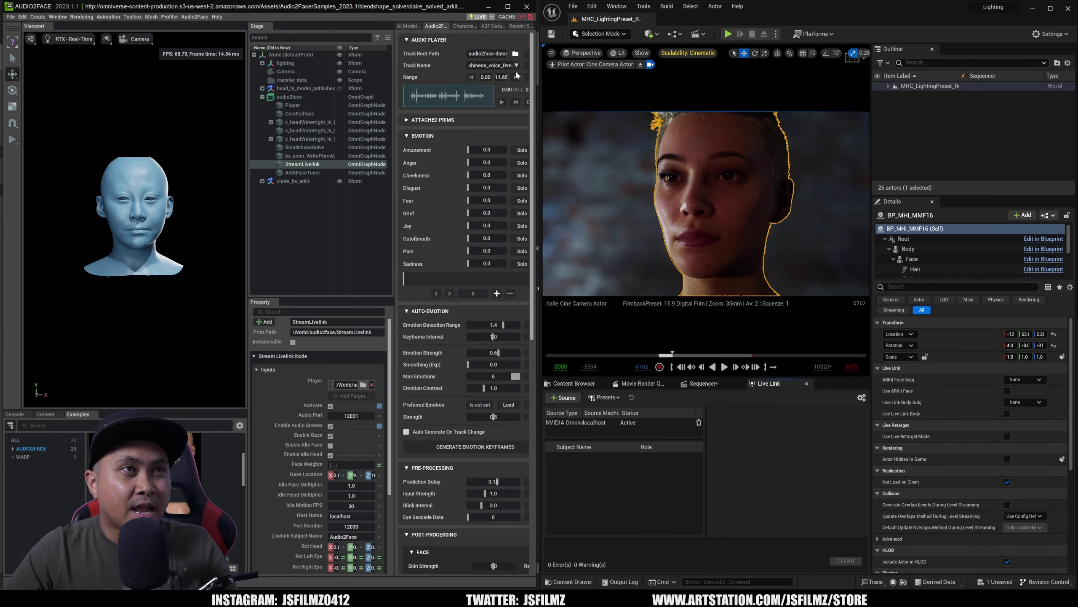
{"action": "left_click", "coordinate": [516, 65]}
{"action": "mouse_move", "coordinate": [517, 84]}
{"action": "left_mouse_down"}
{"action": "mouse_move", "coordinate": [519, 132]}
{"action": "mouse_move", "coordinate": [517, 91]}
{"action": "mouse_move", "coordinate": [519, 101]}
{"action": "left_mouse_up"}
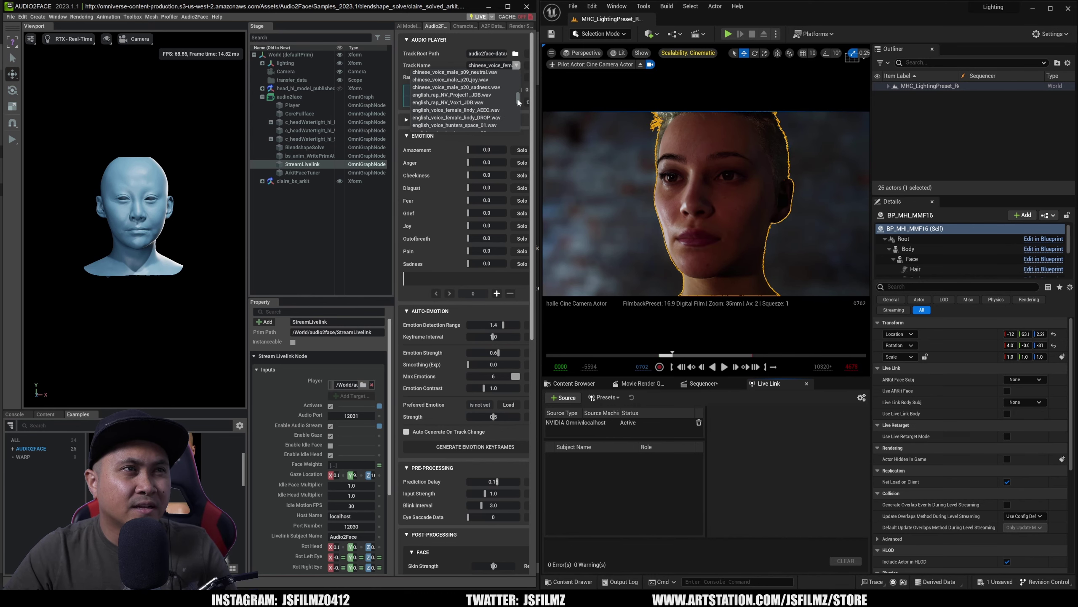
{"action": "left_click", "coordinate": [490, 109]}
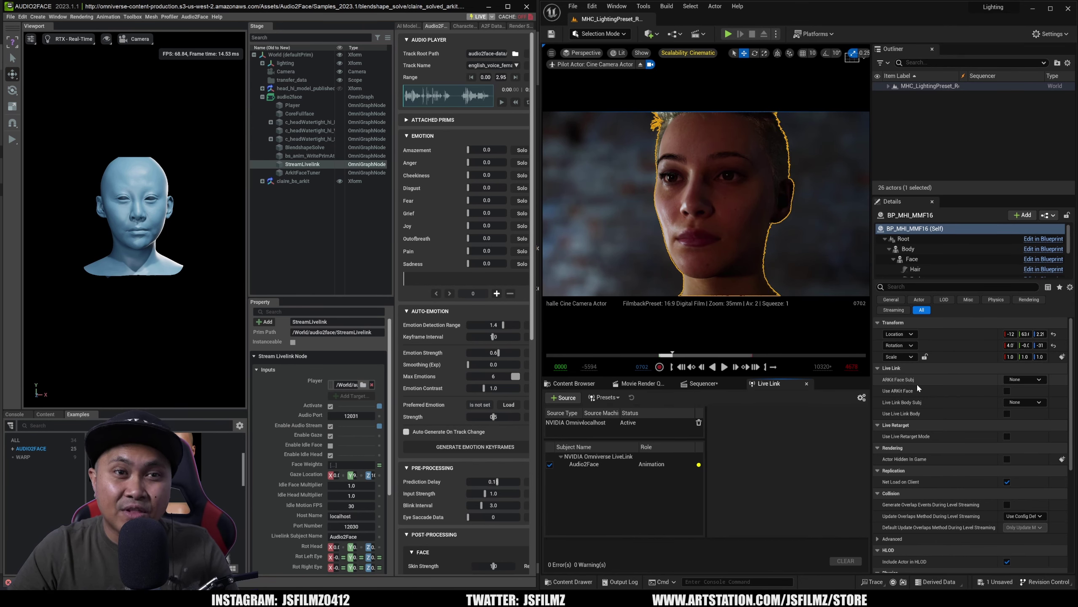
Set BP_MHI_MMF16's ARKit Face Subj to Audio2Face and enable Use ARKit Face
{"action": "left_click", "coordinate": [1025, 379]}
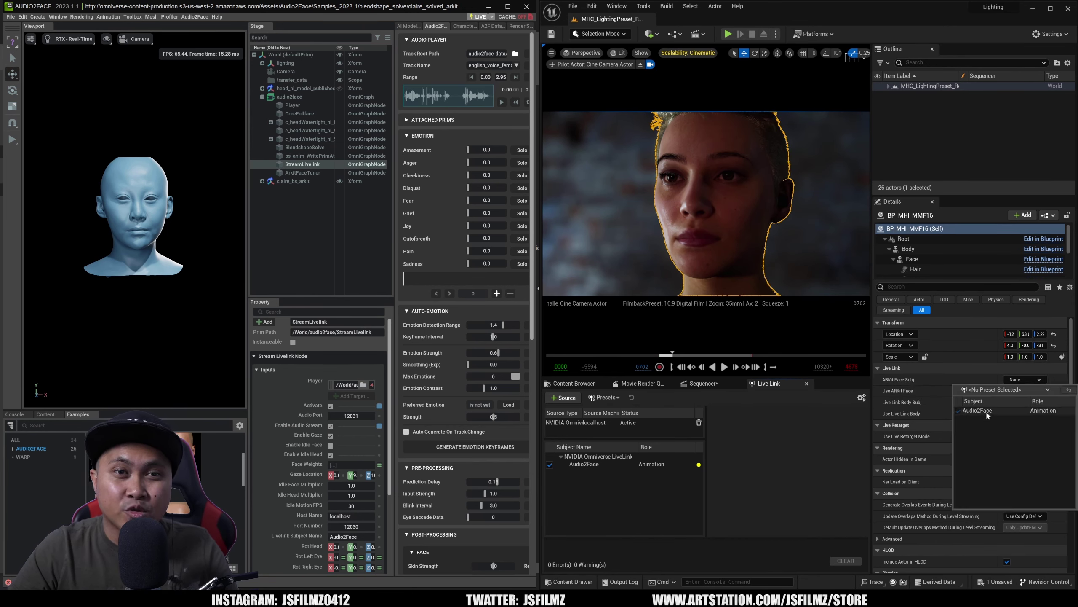
{"action": "key", "text": "Return"}
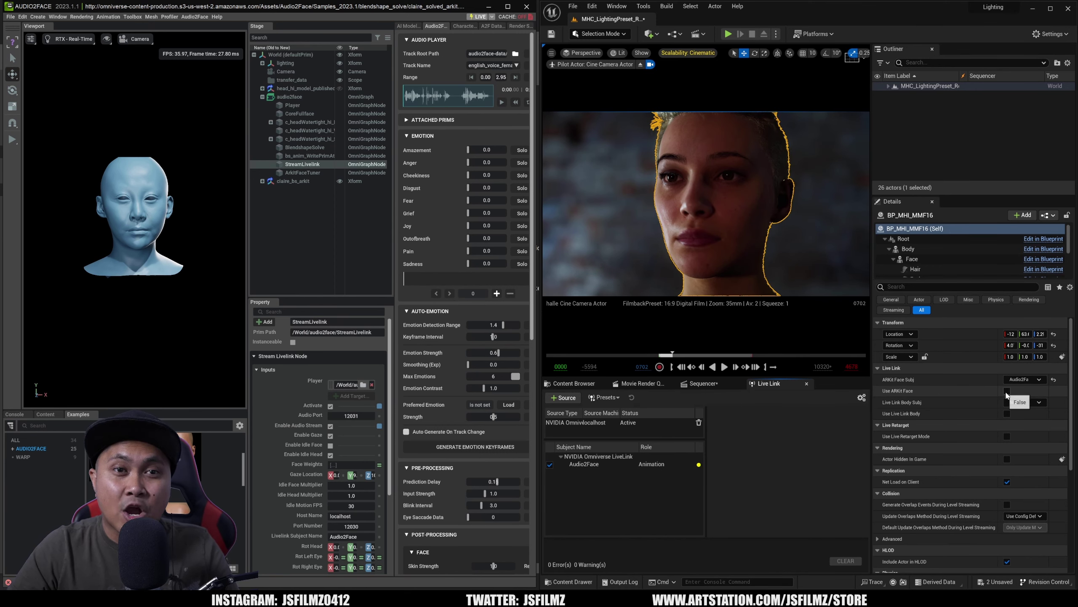
{"action": "left_click", "coordinate": [1007, 391]}
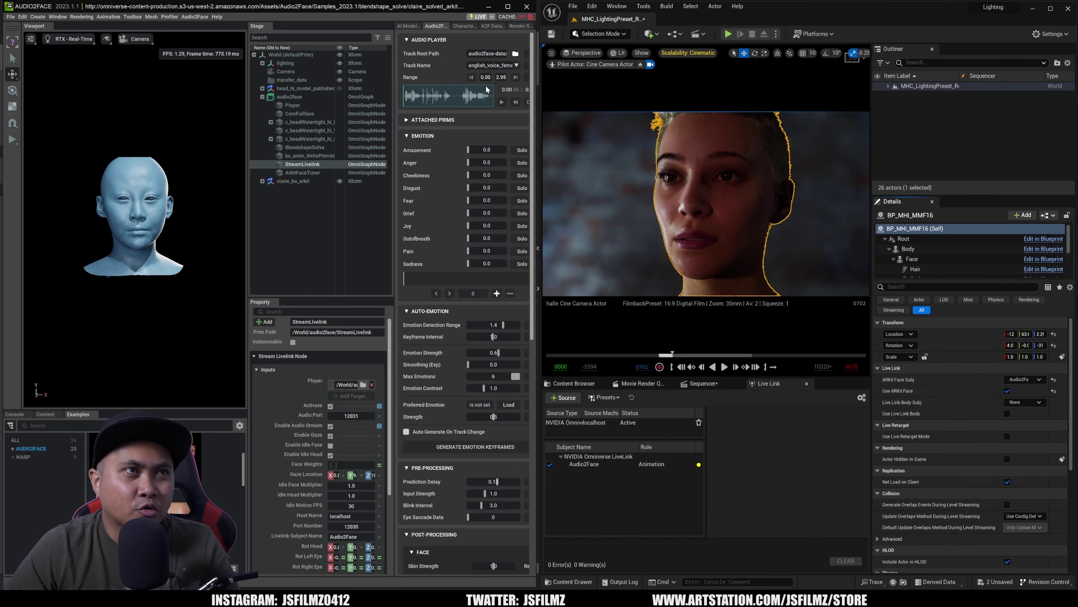
Play the english_voice_female track so Audio2Face streams lip-sync to the MetaHuman
{"action": "left_click", "coordinate": [501, 103]}
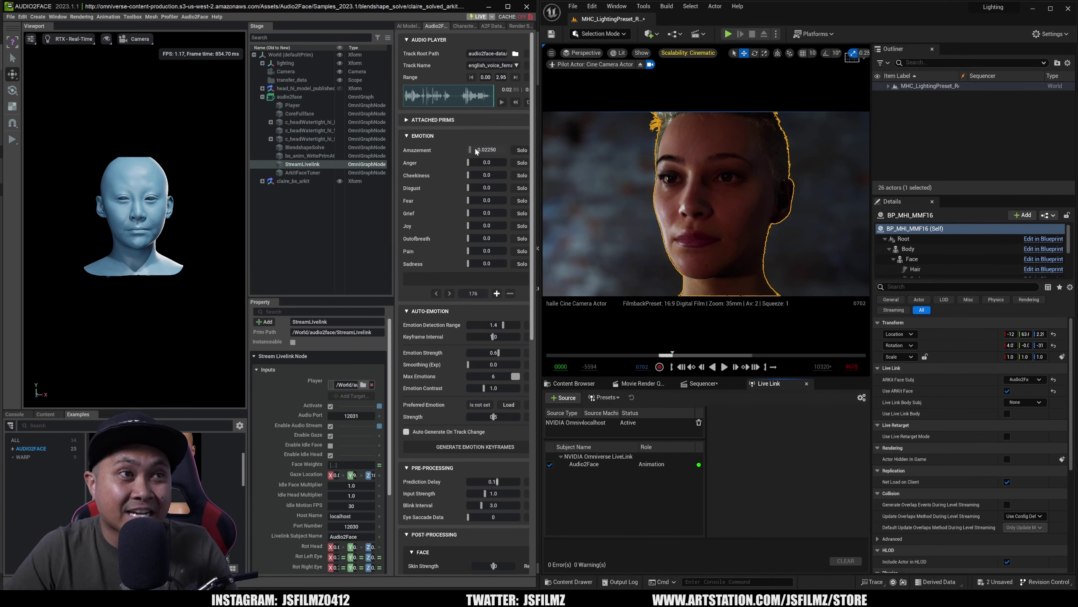
Raise the Amazement emotion slider, preview the lip-sync briefly, then pause playback
{"action": "mouse_move", "coordinate": [475, 147]}
{"action": "left_mouse_down"}
{"action": "mouse_move", "coordinate": [504, 152]}
{"action": "mouse_move", "coordinate": [492, 154]}
{"action": "left_mouse_up"}
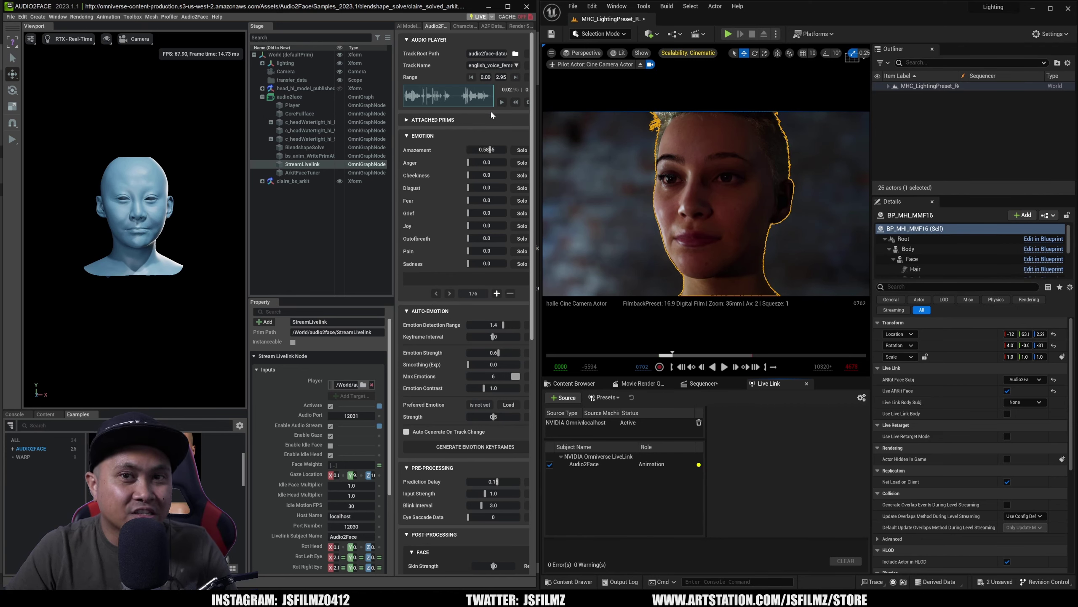
{"action": "left_click", "coordinate": [502, 102]}
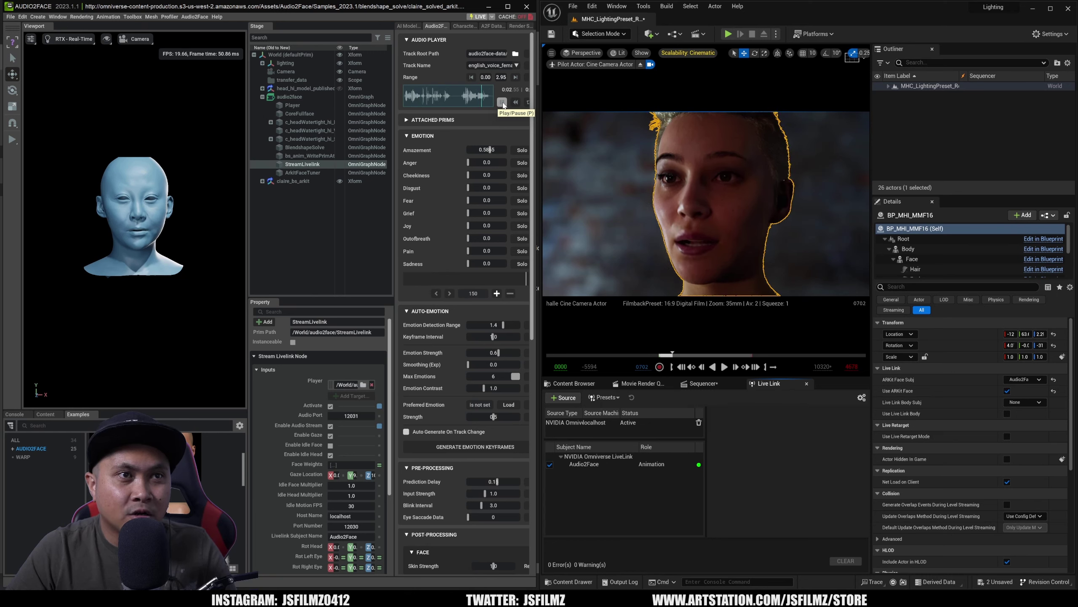
{"action": "left_click", "coordinate": [502, 103]}
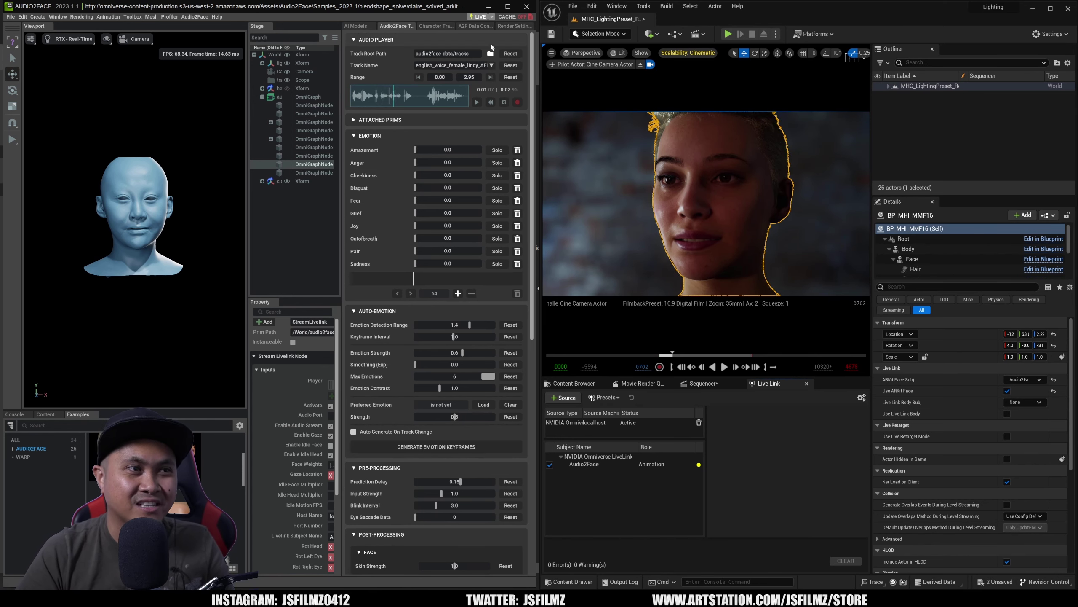
{"action": "scroll", "coordinate": [462, 299], "scroll_direction": "down", "scroll_amount": 5}
{"action": "scroll", "coordinate": [454, 362], "scroll_direction": "down", "scroll_amount": 3}
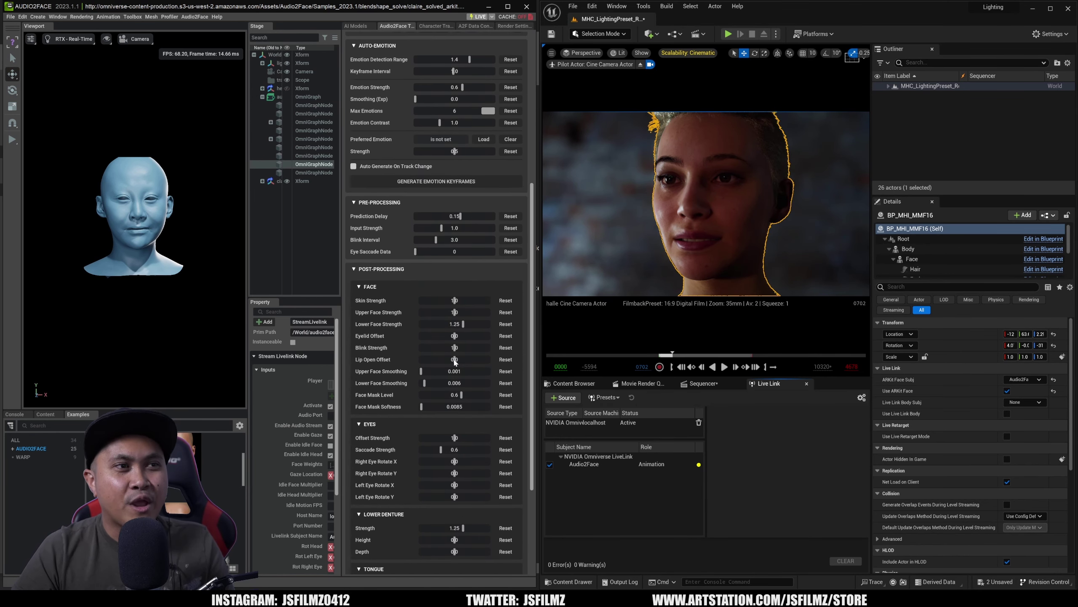
{"action": "scroll", "coordinate": [453, 362], "scroll_direction": "up", "scroll_amount": 1}
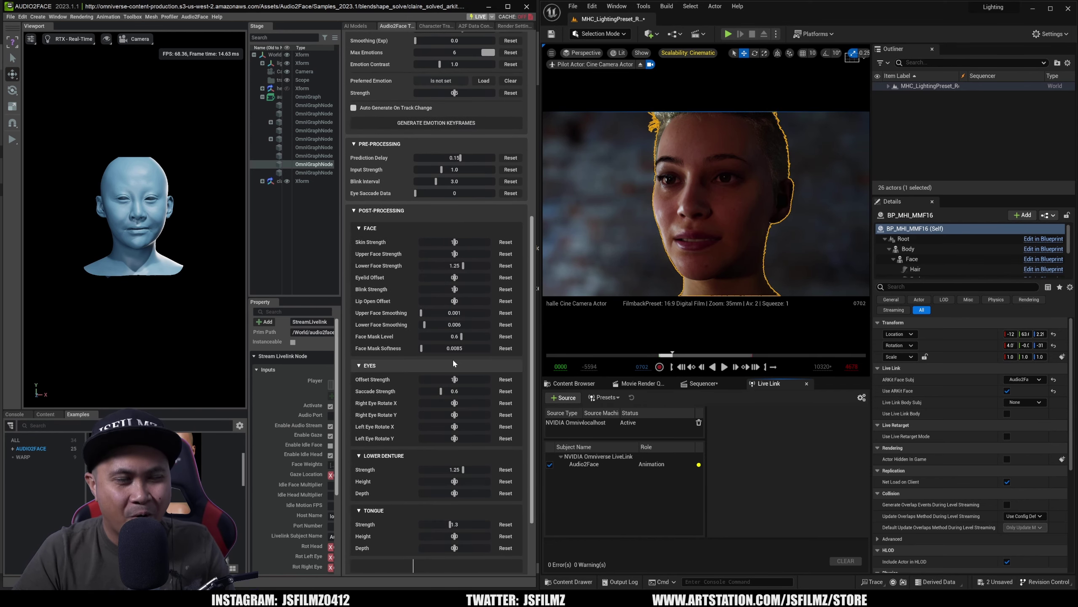
{"action": "scroll", "coordinate": [453, 363], "scroll_direction": "up", "scroll_amount": 7}
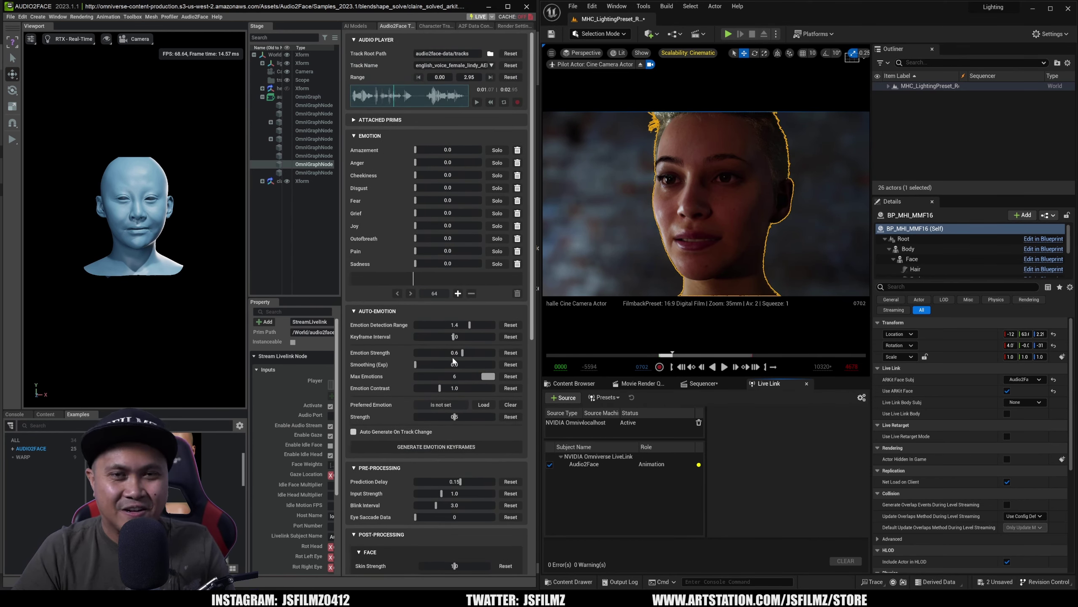